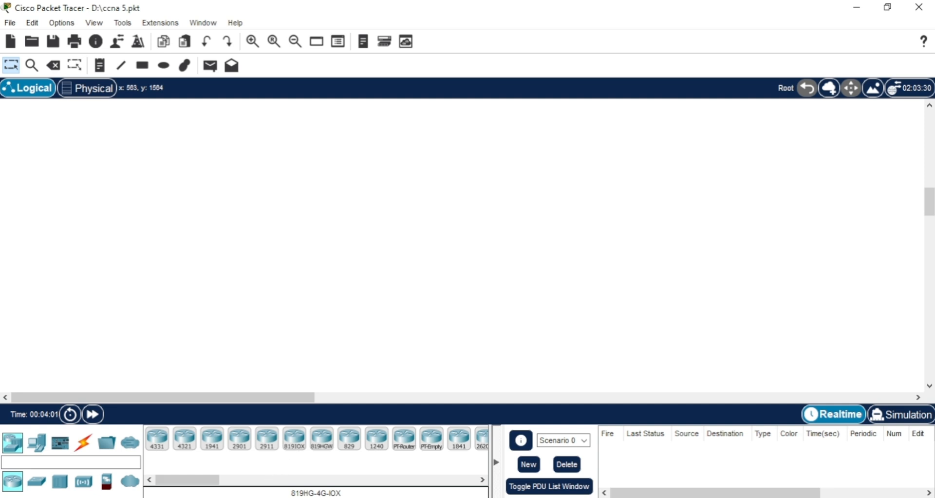
# - Switch to the ccna Word document and go to the Configuring GLBP section
pyautogui.click(268, 496)
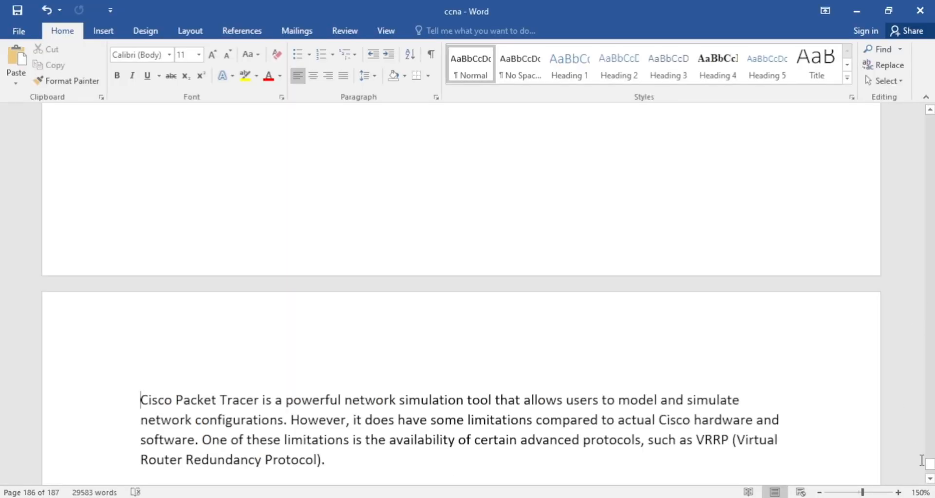
pyautogui.click(930, 110)
pyautogui.moveTo(930, 110); pyautogui.dragTo(930, 111)
pyautogui.moveTo(930, 466); pyautogui.dragTo(931, 463)
pyautogui.click(519, 198)
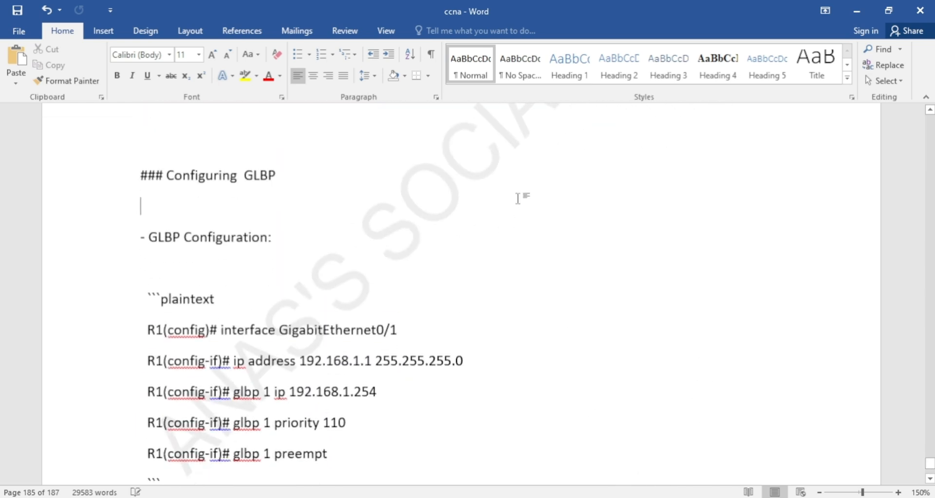
pyautogui.press('Up')
pyautogui.press('BackSpace')
pyautogui.press('Return')
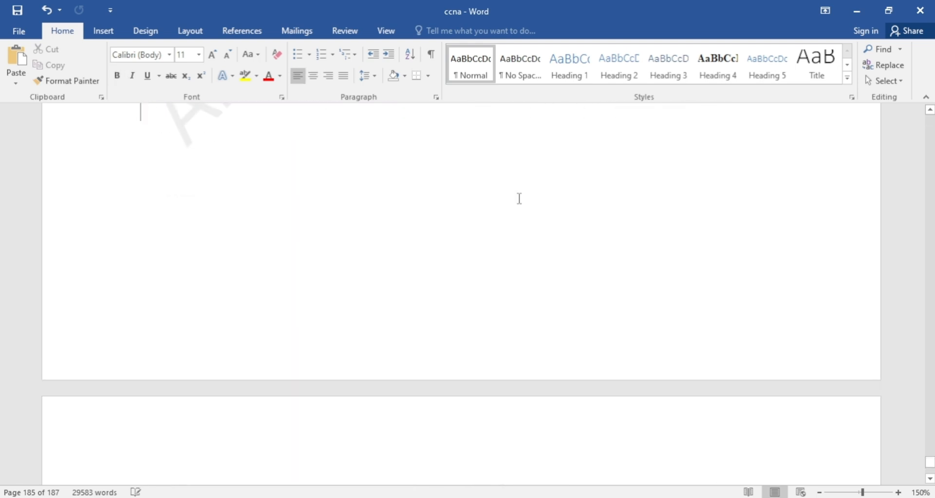
# - Review the R1 commands listed in the Configuring VRRP section of the document
pyautogui.press('Down')
pyautogui.press('Down')
pyautogui.press('Down')
pyautogui.press('Down')
pyautogui.press('Down')
pyautogui.press('Down')
pyautogui.press('Down')
pyautogui.press('Down')
pyautogui.press('Down')
pyautogui.press('Down')
pyautogui.press('Down')
pyautogui.press('Down')
pyautogui.press('Up')
pyautogui.press('Up')
pyautogui.press('Up')
pyautogui.press('Up')
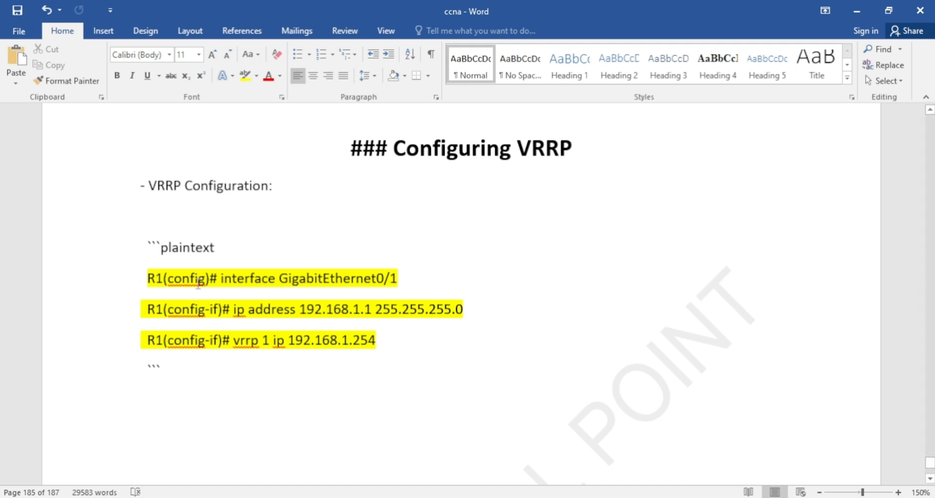
pyautogui.moveTo(137, 274); pyautogui.dragTo(423, 334)
pyautogui.click(402, 344)
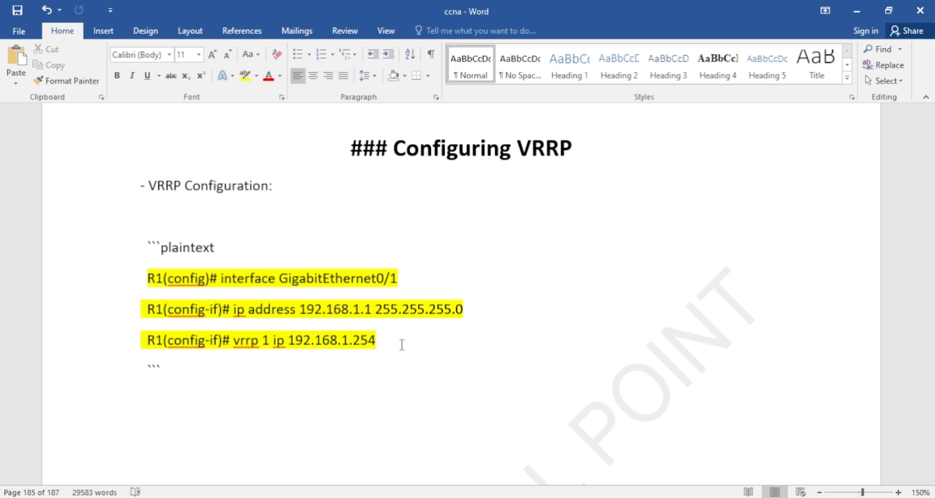
# - Format the "### Configuring GLBP" heading as bold, 18 pt and centered
pyautogui.scroll(-6, 402, 344)
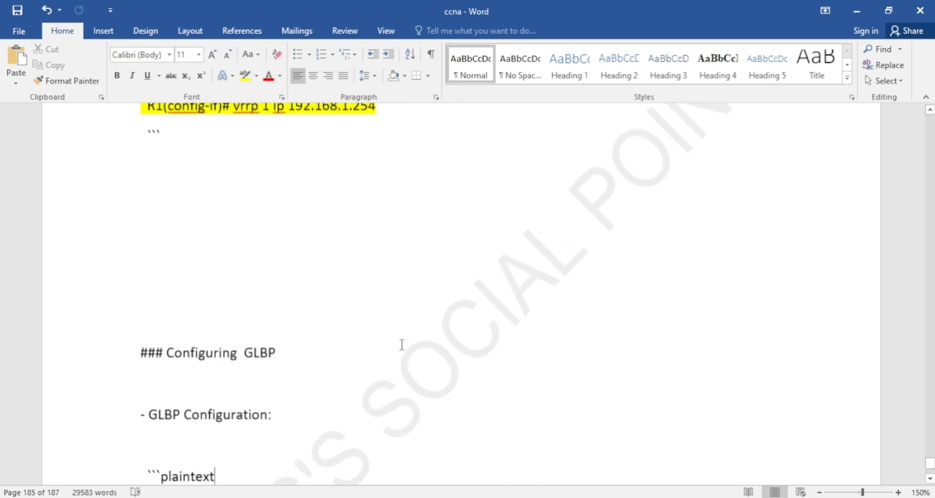
pyautogui.press('Return')
pyautogui.write('R1(config-if)# glbp 1 preempt')
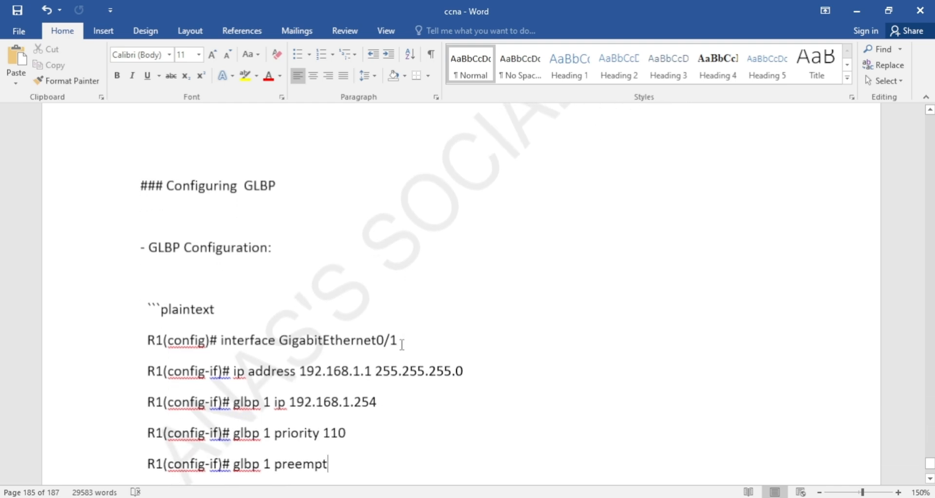
pyautogui.tripleClick(230, 180)
pyautogui.click(117, 75)
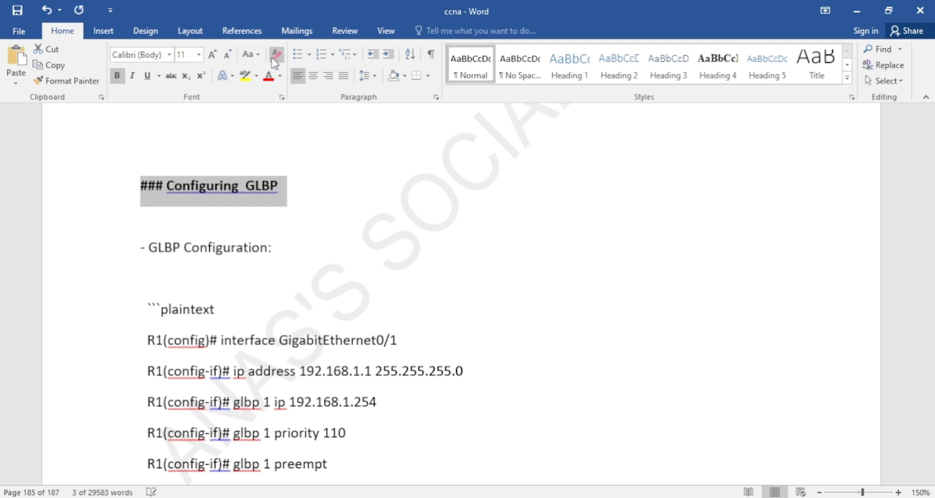
pyautogui.click(212, 54)
pyautogui.click(212, 54)
pyautogui.click(212, 54)
pyautogui.click(212, 54)
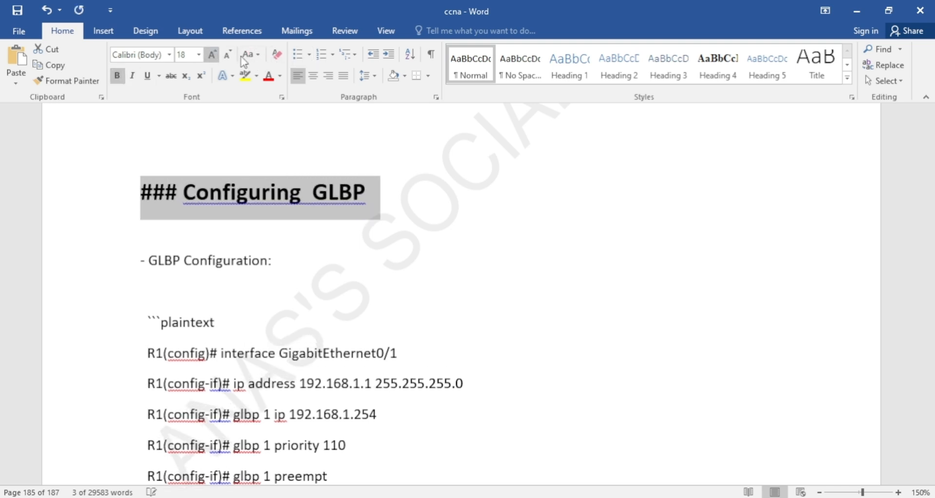
pyautogui.click(313, 75)
pyautogui.click(493, 259)
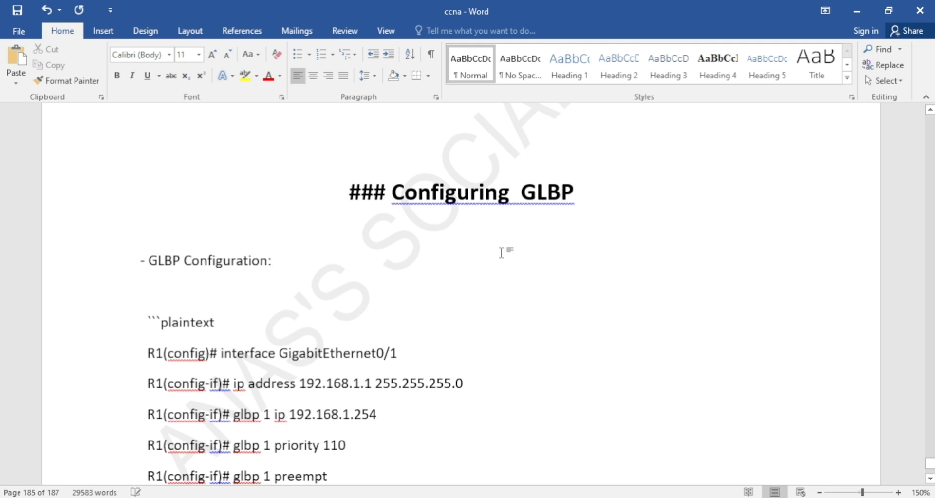
# - Switch to Cisco Packet Tracer and place a 4331 router in the logical workspace
pyautogui.click(439, 497)
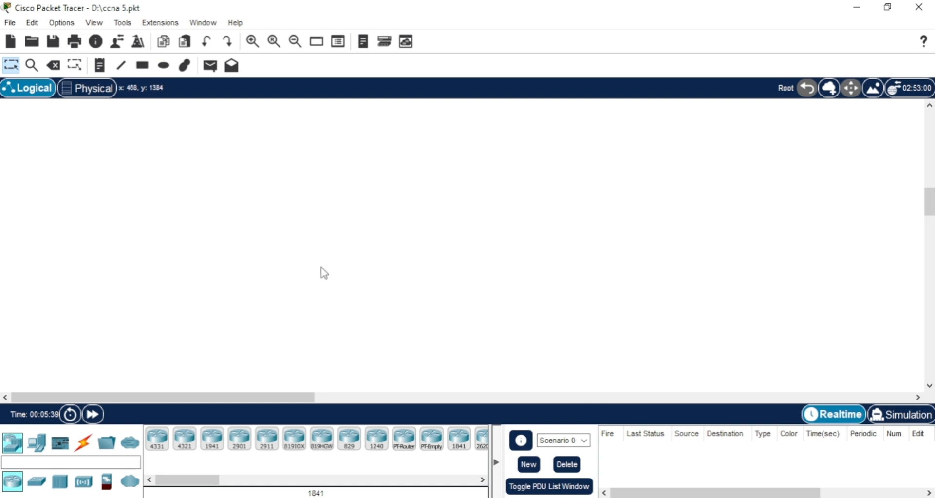
pyautogui.moveTo(157, 439); pyautogui.dragTo(290, 231)
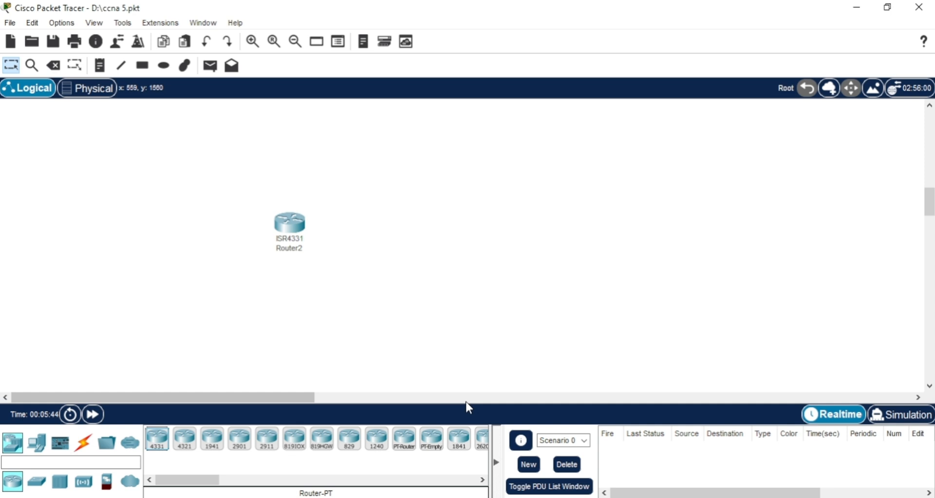
# - Switch to the ccna Word document and locate the Configuring HSRP section
pyautogui.click(423, 497)
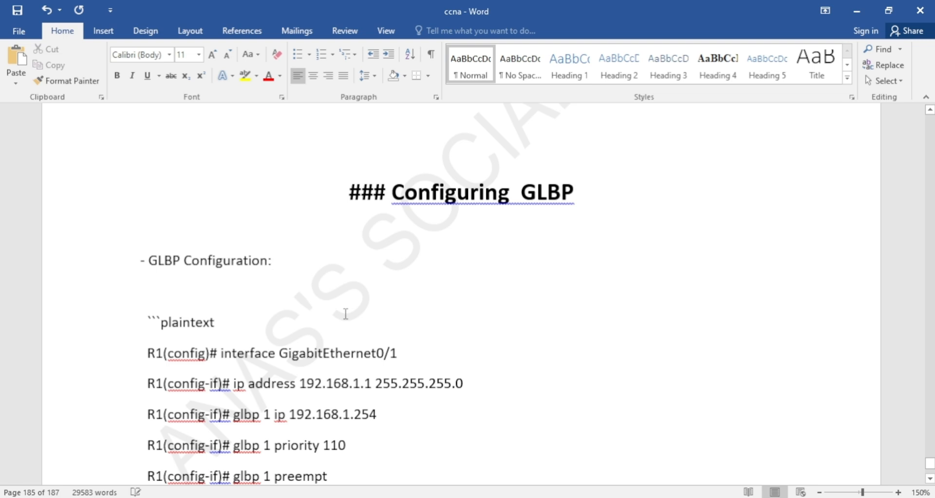
pyautogui.press('Up')
pyautogui.press('Up')
pyautogui.press('Up')
pyautogui.press('Up')
pyautogui.press('Up')
pyautogui.press('Up')
pyautogui.press('Up')
pyautogui.press('Up')
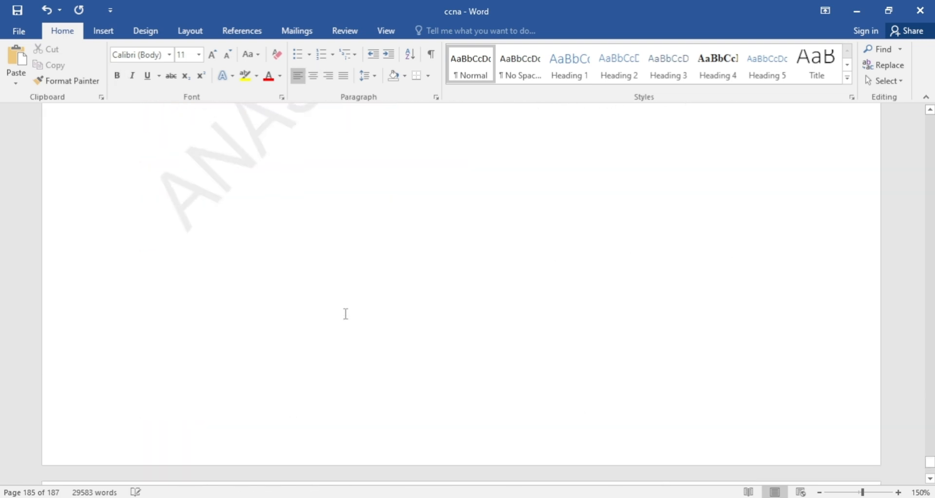
pyautogui.scroll(1, 346, 314)
pyautogui.scroll(-6, 346, 313)
pyautogui.scroll(4, 346, 313)
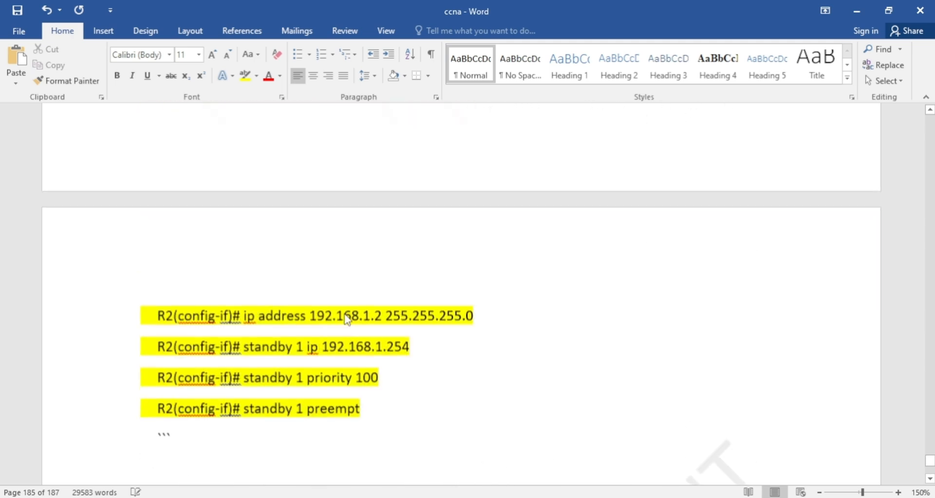
pyautogui.scroll(10, 346, 313)
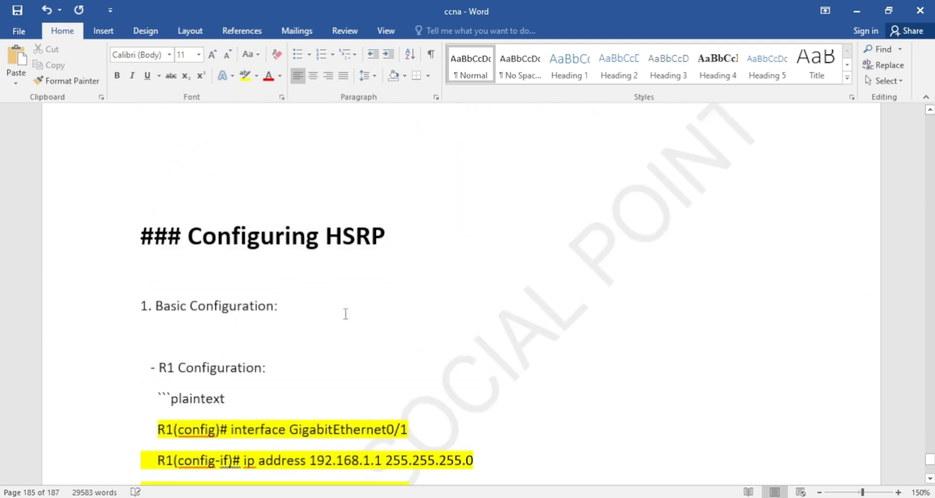
pyautogui.press('Down')
pyautogui.press('Down')
pyautogui.press('Down')
pyautogui.press('Down')
pyautogui.press('Down')
pyautogui.press('Down')
pyautogui.press('Down')
pyautogui.press('Down')
pyautogui.press('Down')
pyautogui.press('Down')
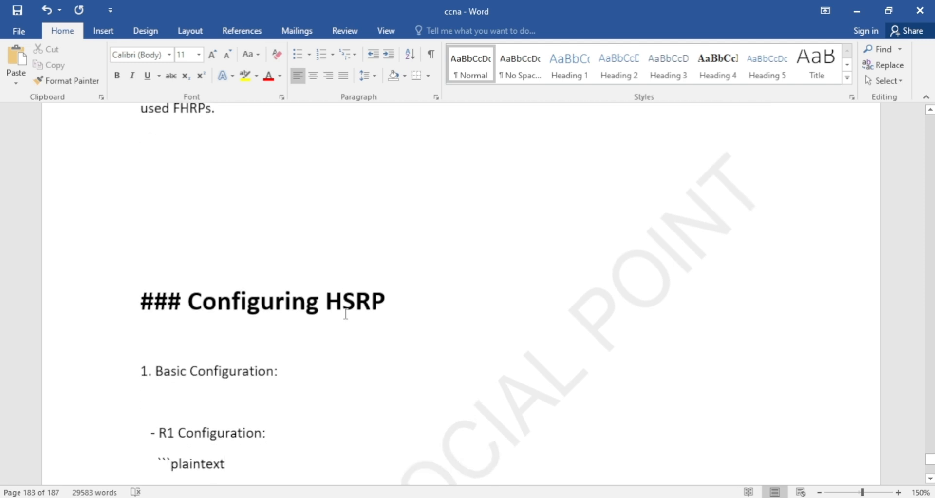
# - Read through the HSRP configuration and verification notes down to the VRRP configuration commands
pyautogui.scroll(-10, 346, 314)
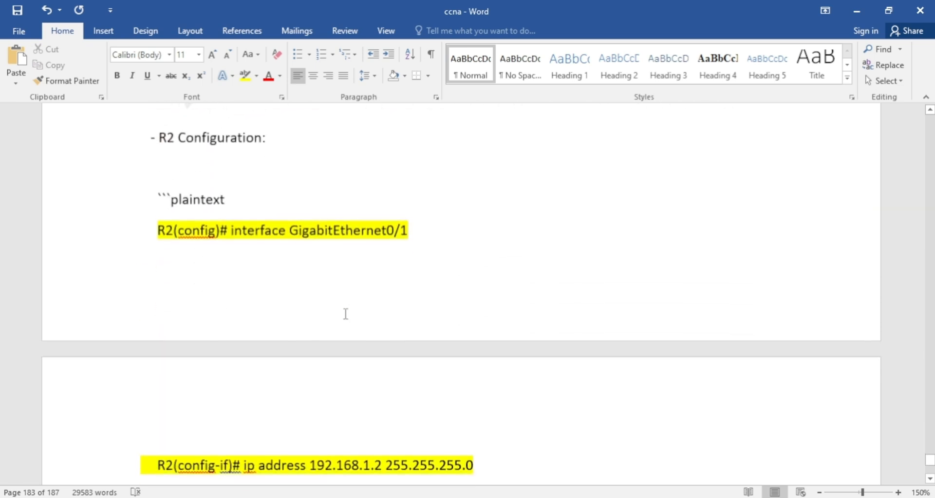
pyautogui.scroll(-3, 346, 313)
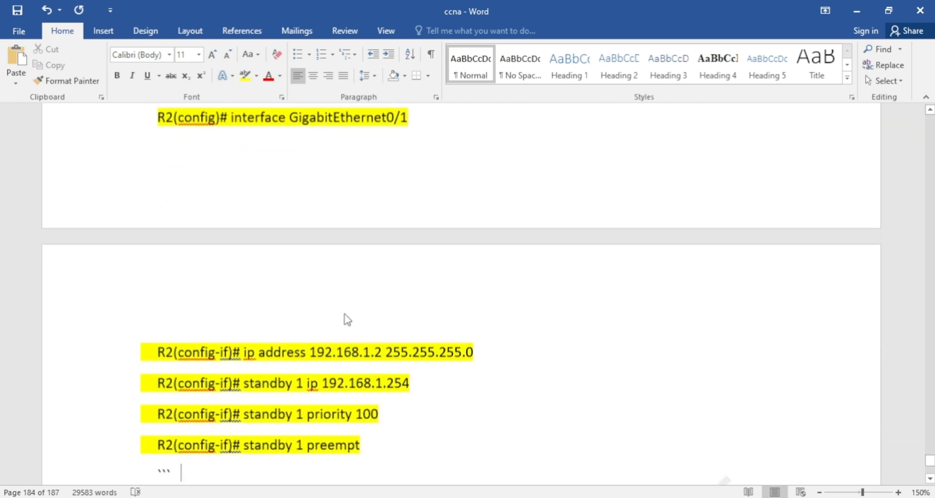
pyautogui.scroll(-9, 346, 314)
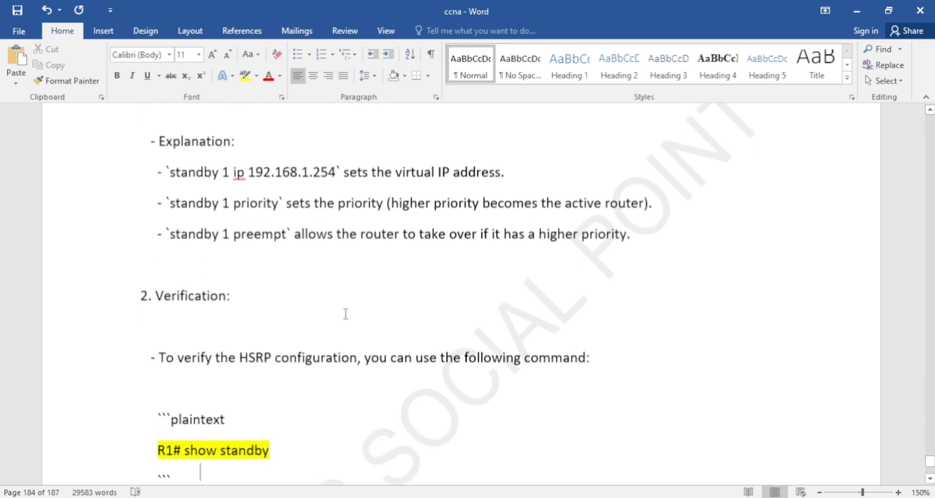
pyautogui.scroll(-5, 346, 313)
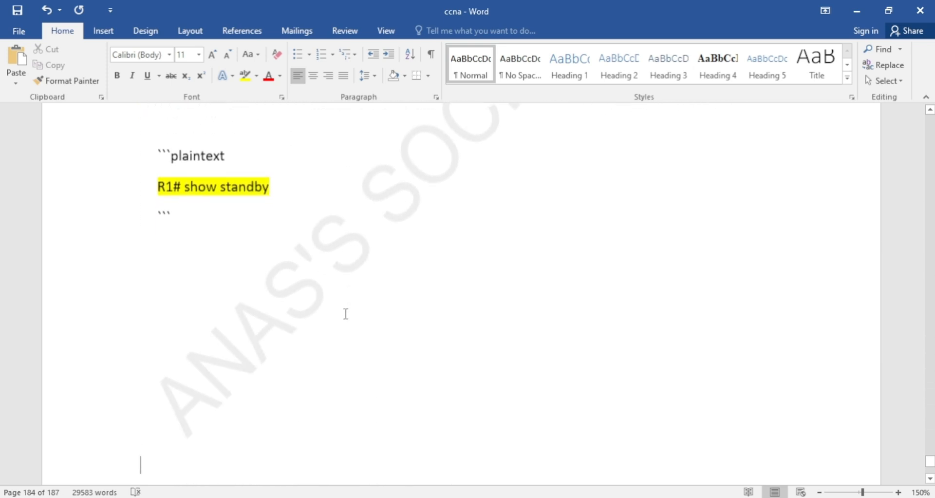
pyautogui.scroll(-8, 346, 314)
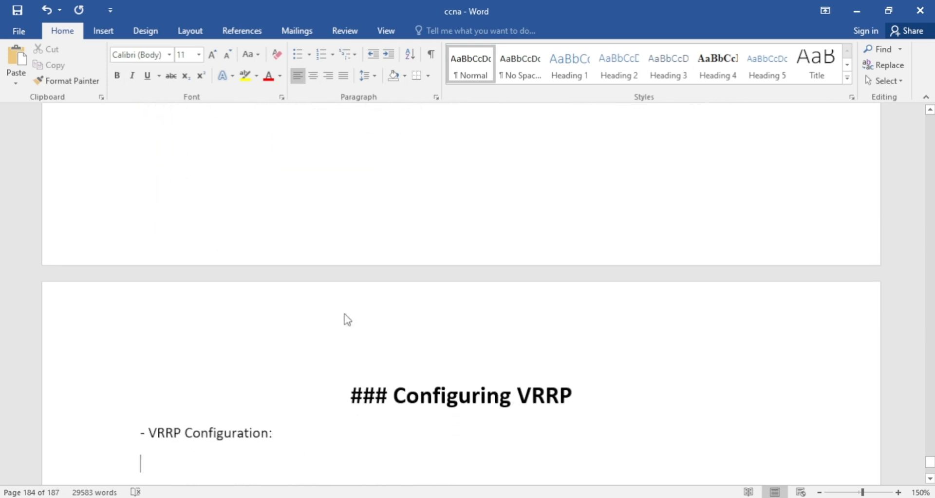
pyautogui.scroll(-2, 346, 313)
pyautogui.scroll(-2, 346, 313)
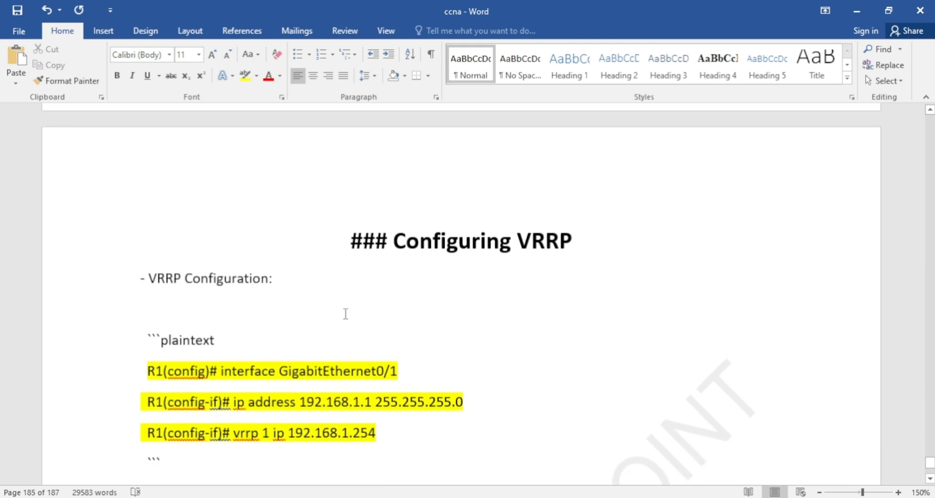
pyautogui.scroll(-2, 346, 313)
pyautogui.scroll(-2, 345, 313)
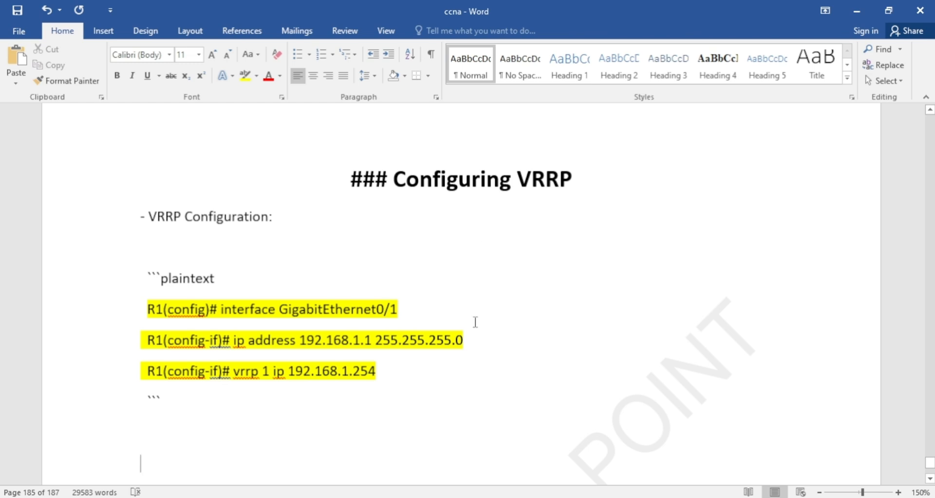
# - Switch to Packet Tracer, open the 4331 router's configuration and turn on its GigabitEthernet0/0/0 port
pyautogui.click(444, 497)
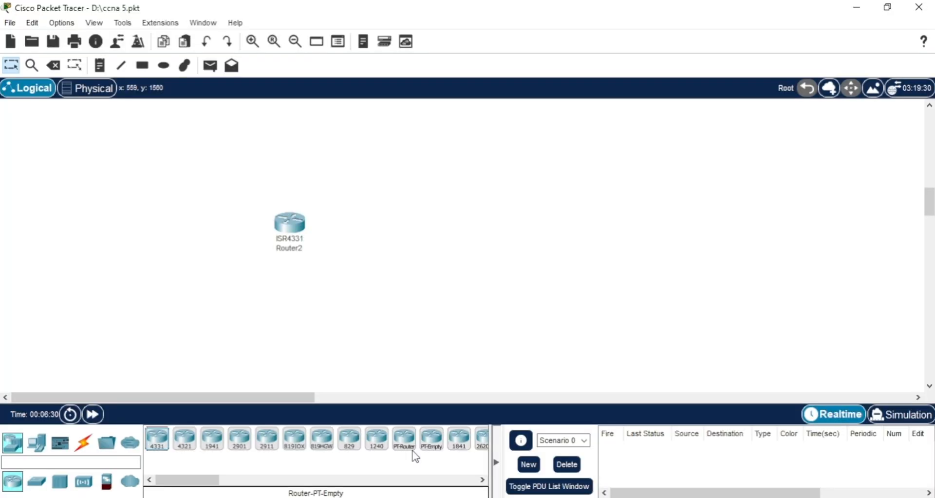
pyautogui.click(297, 241)
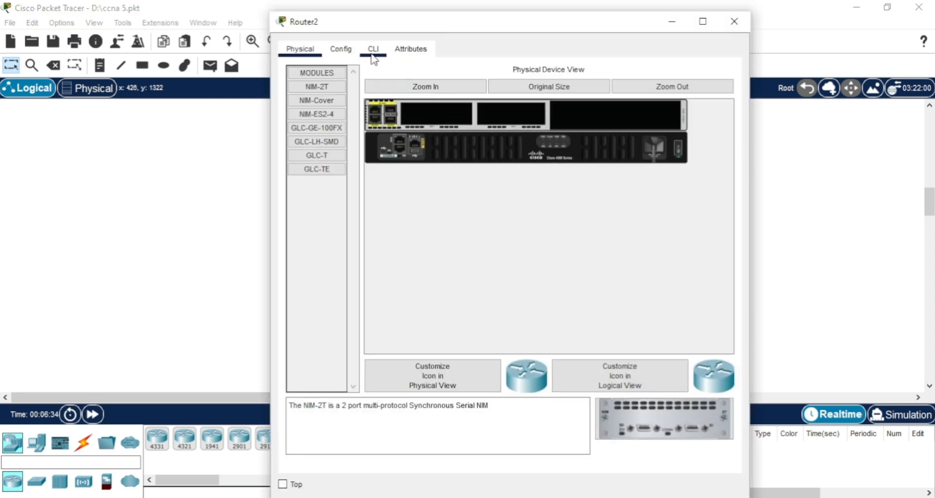
pyautogui.click(373, 50)
pyautogui.click(340, 49)
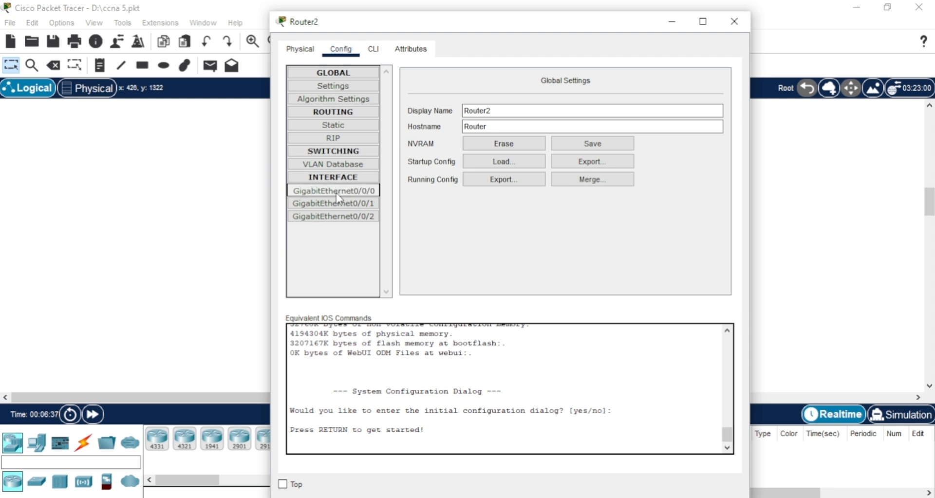
pyautogui.click(336, 192)
pyautogui.click(712, 93)
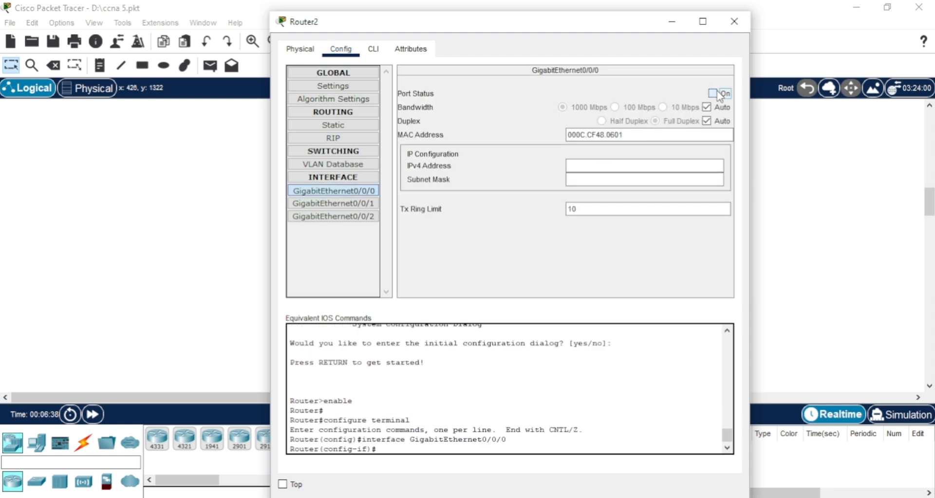
# - Set the IPv4 address of GigabitEthernet0/0/0 to 192.168.0.2 with subnet mask 255.255.255.0
pyautogui.click(628, 165)
pyautogui.write('193')
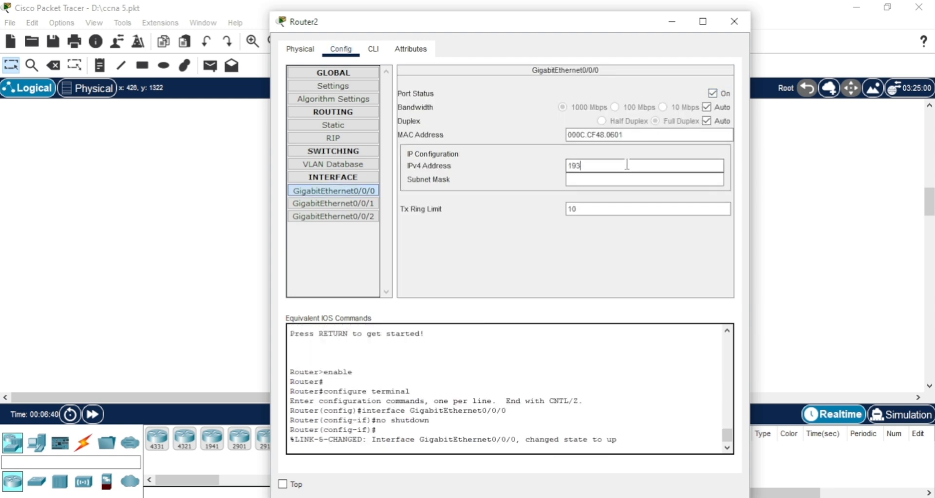
pyautogui.press('BackSpace')
pyautogui.write('2.168.0.2')
pyautogui.click(643, 181)
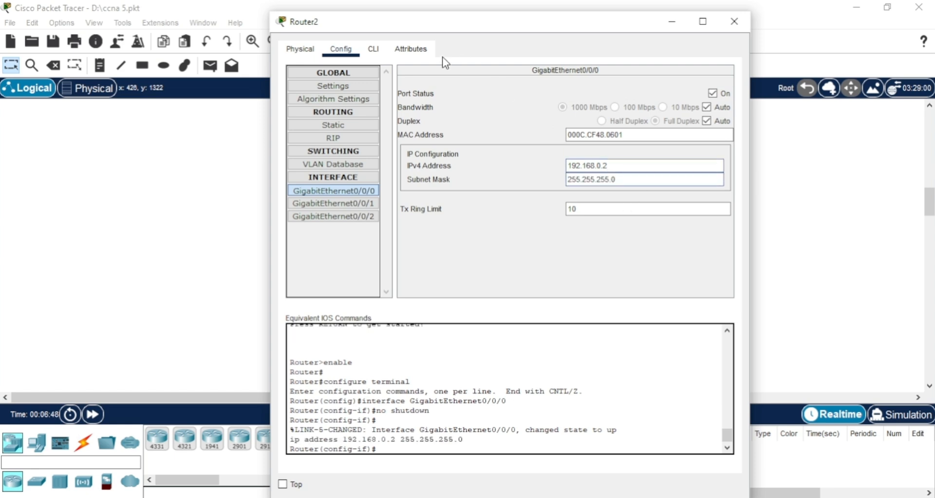
# - Open the router's command line and exit interface configuration mode to global configuration mode
pyautogui.click(372, 49)
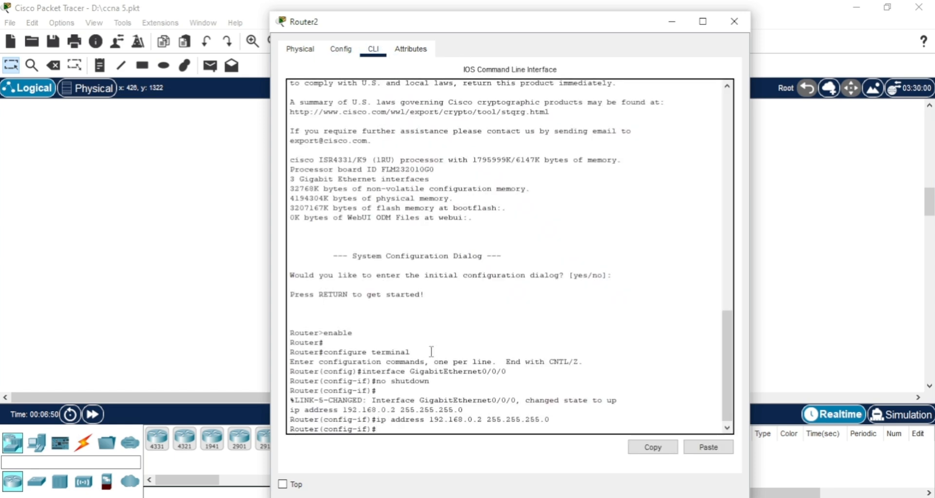
pyautogui.press('Return')
pyautogui.press('Return')
pyautogui.press('Return')
pyautogui.press('Return')
pyautogui.write('e')
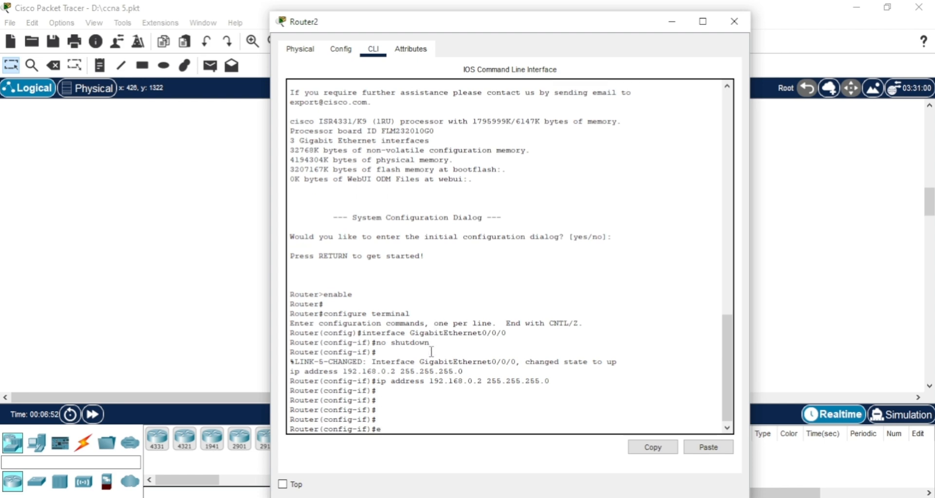
pyautogui.write('xit')
pyautogui.press('Return')
pyautogui.press('Return')
pyautogui.press('Return')
pyautogui.press('Return')
pyautogui.press('Return')
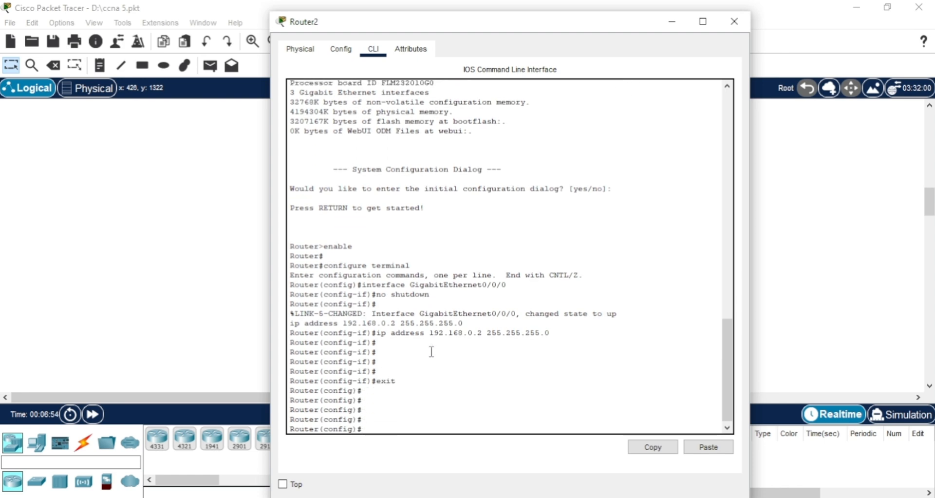
# - Enter interface configuration mode for gigabitEthernet 0/0/0, checking the interface command against the VRRP notes in Word
pyautogui.write('int')
pyautogui.press('Tab')
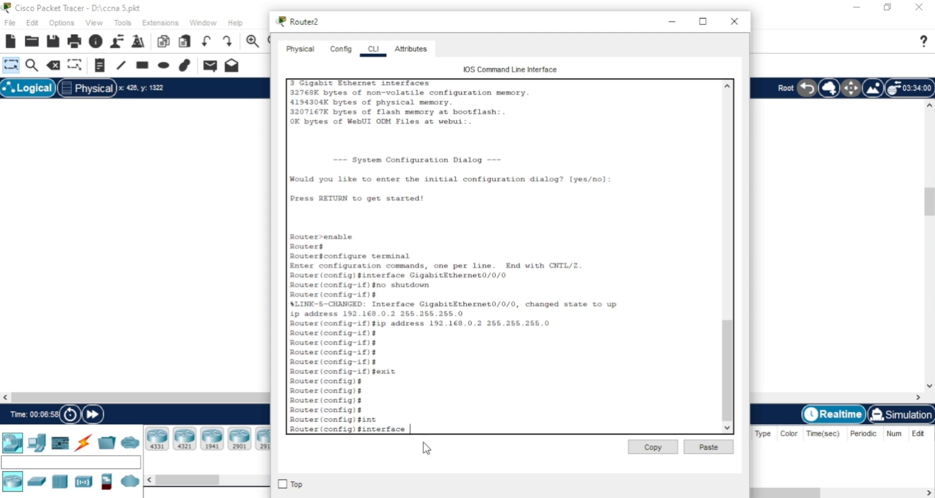
pyautogui.click(419, 497)
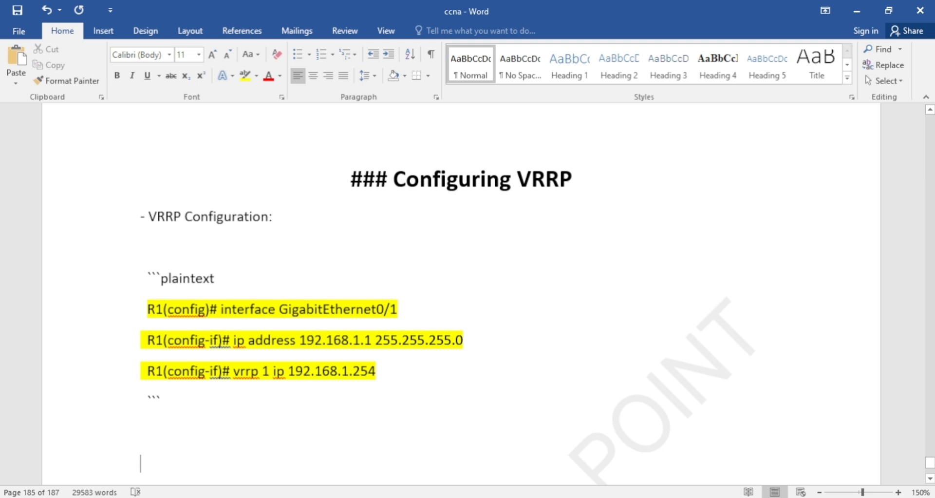
pyautogui.hotkey('alt', 'Tab')
pyautogui.write('g')
pyautogui.press('Tab')
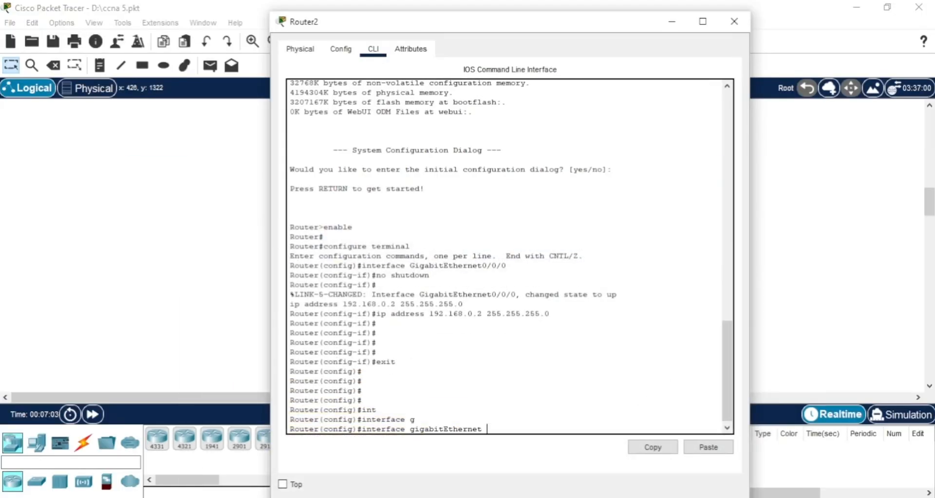
pyautogui.write('/0/0/')
pyautogui.press('BackSpace')
pyautogui.press('BackSpace')
pyautogui.press('BackSpace')
pyautogui.write('/0/0')
pyautogui.press('Return')
pyautogui.press('Return')
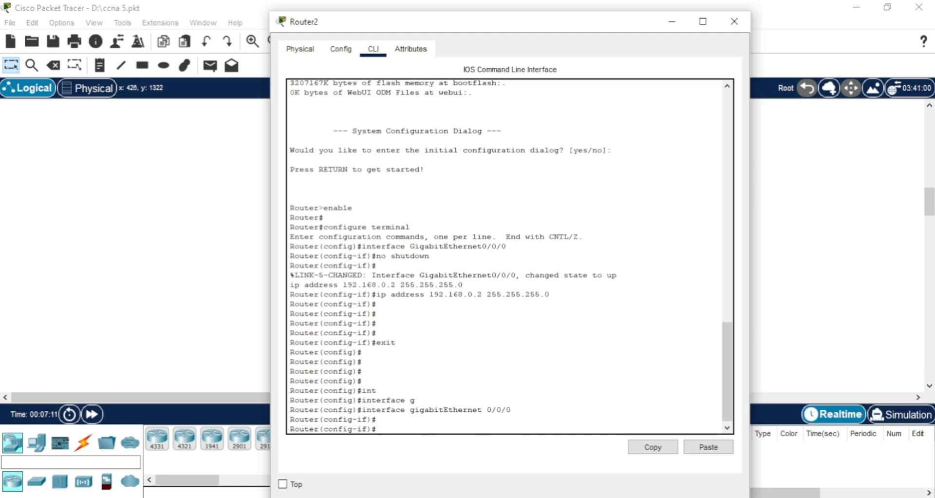
# - Assign the IP address 192.168.0.2 with subnet mask 255.255.255.0 to the interface through the command line
pyautogui.write('ip ad')
pyautogui.press('Tab')
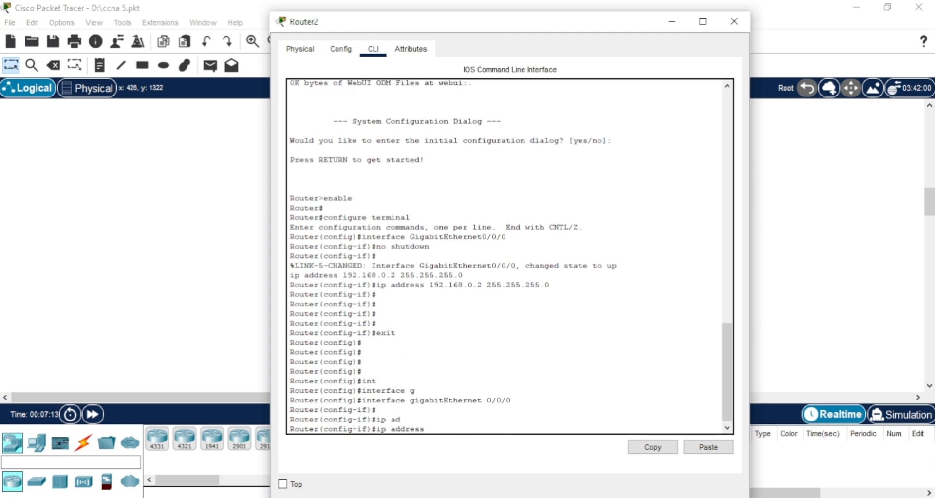
pyautogui.write('1')
pyautogui.write('.168.0.2 255.255.255.')
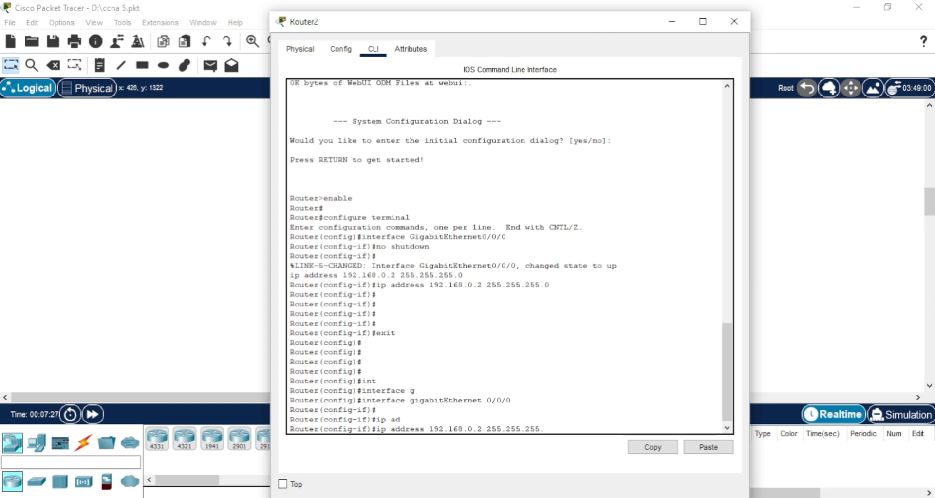
pyautogui.write('0')
pyautogui.press('Return')
pyautogui.press('Return')
pyautogui.press('Return')
pyautogui.press('Return')
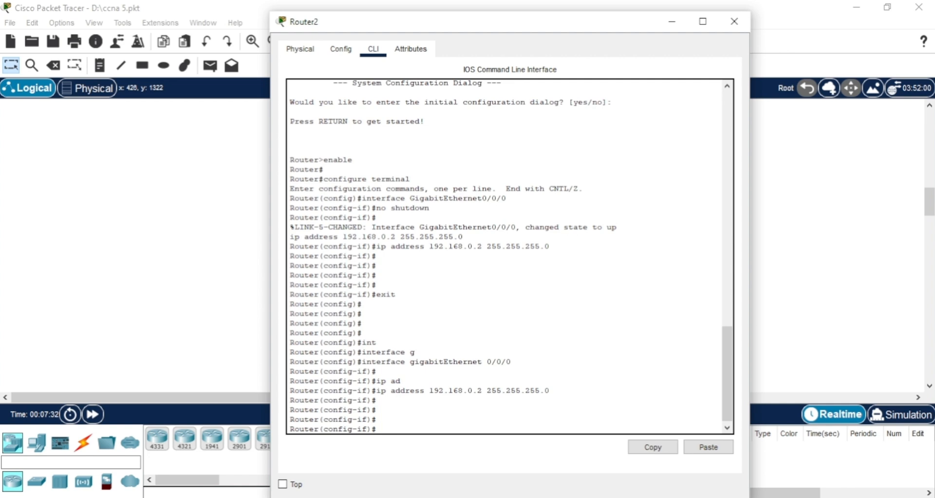
# - Check the VRRP command in the Word notes and try to set VRRP group 1's virtual IP to 192.168.0.1 on the router interface
pyautogui.hotkey('alt', 'Tab')
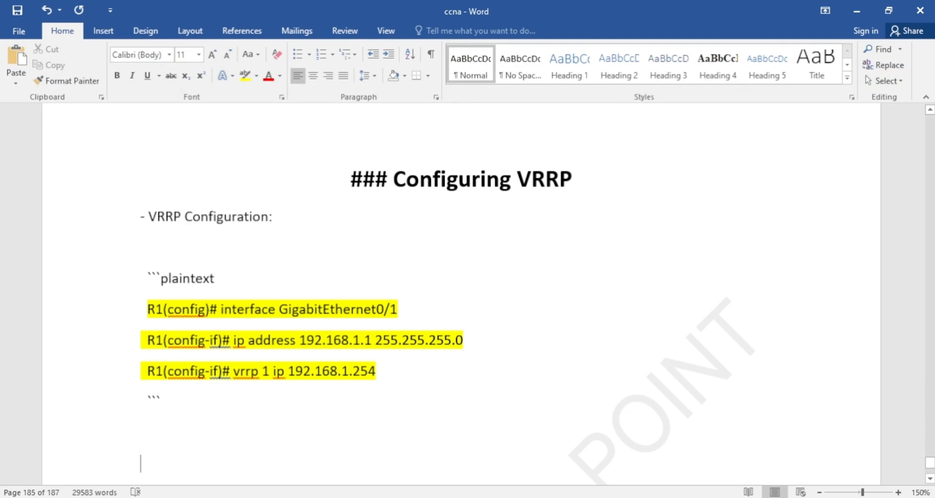
pyautogui.hotkey('alt', 'Tab')
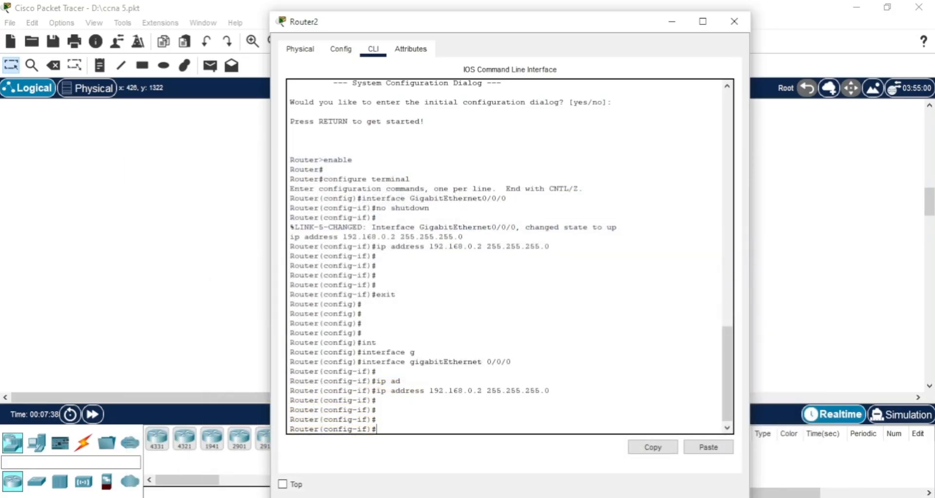
pyautogui.write('vrrp 1')
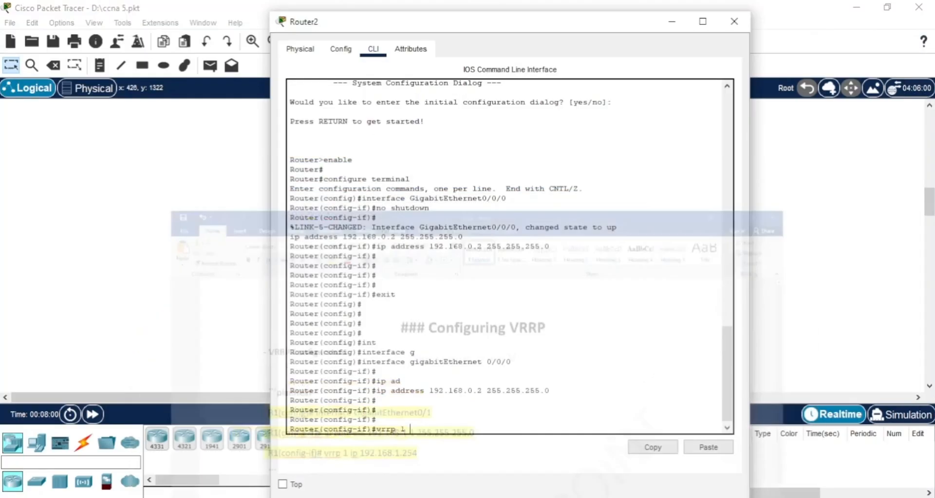
pyautogui.write('ip')
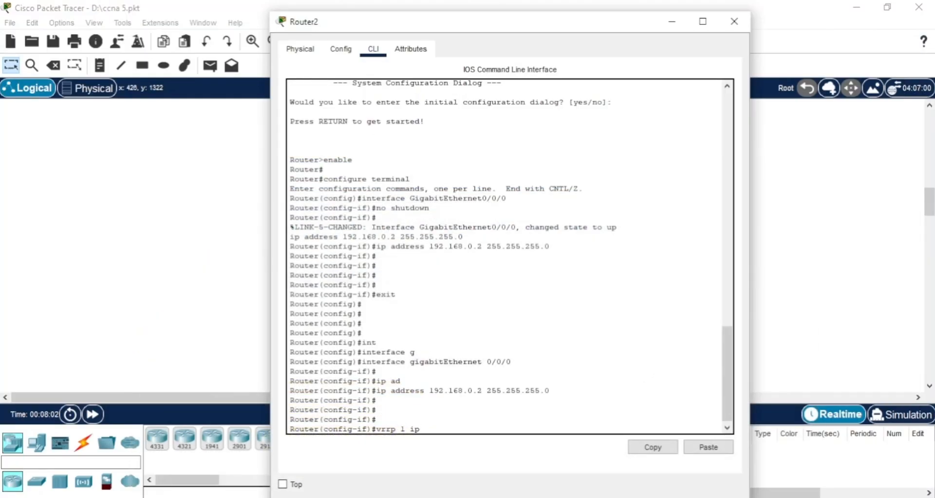
pyautogui.write(' 192.168.0.1')
pyautogui.press('Return')
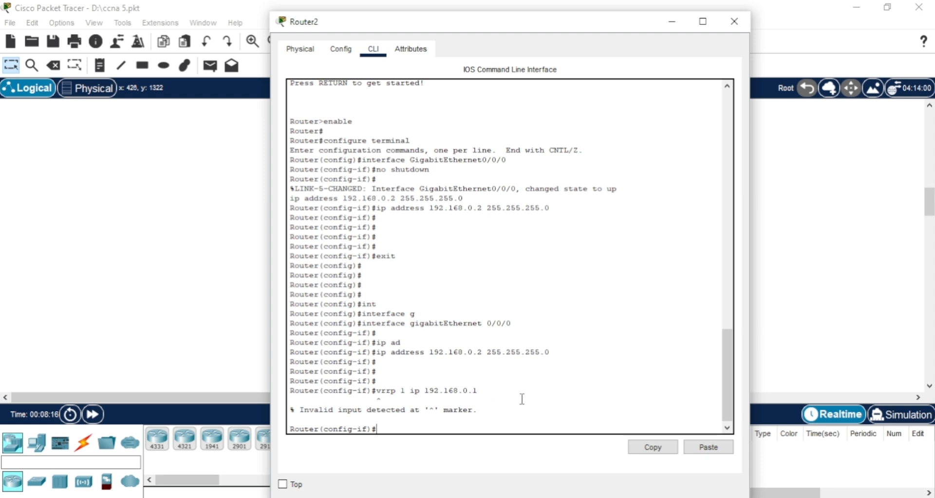
pyautogui.moveTo(476, 409); pyautogui.dragTo(287, 409)
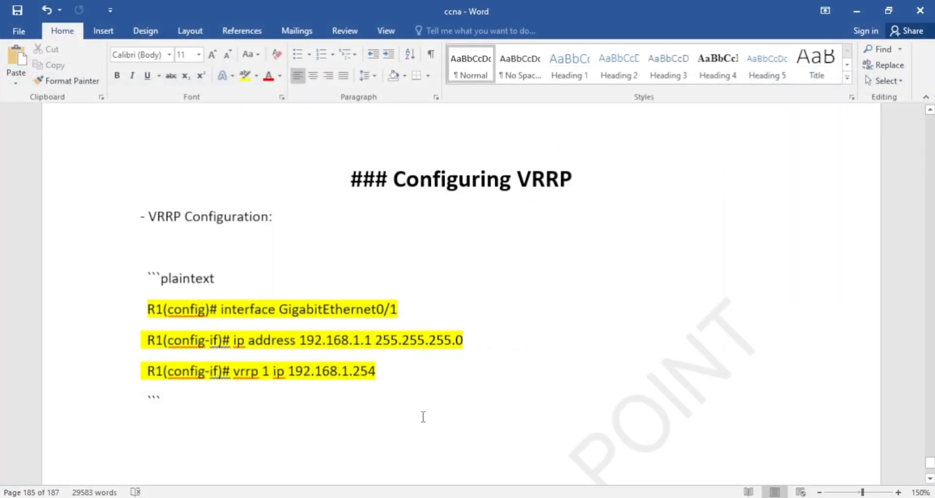
# - Switch to the Word notes and highlight the GLBP configuration block in yellow, from the plaintext line through glbp 1 preempt
pyautogui.scroll(-3, 422, 418)
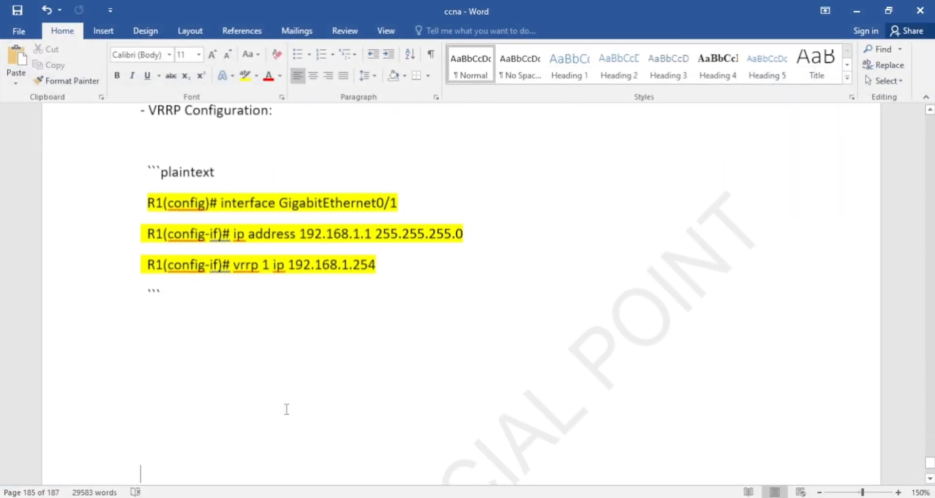
pyautogui.scroll(-8, 287, 409)
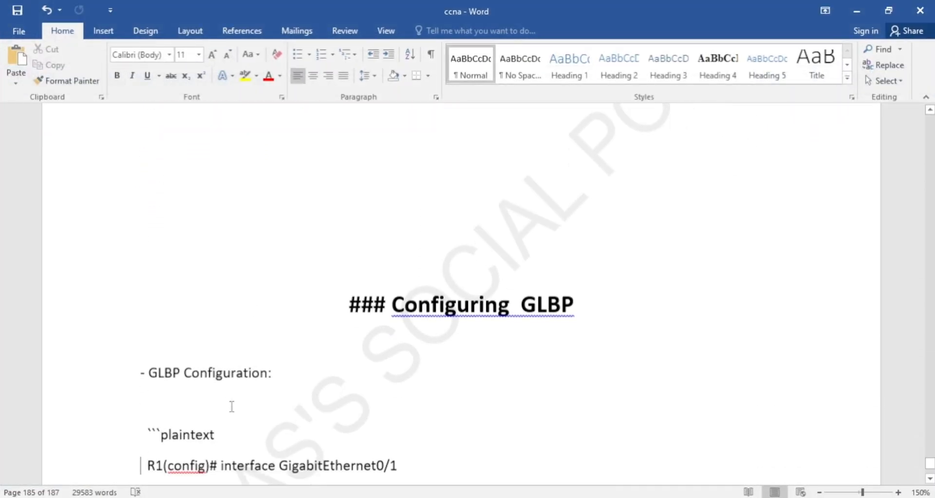
pyautogui.scroll(-1, 232, 406)
pyautogui.scroll(-4, 232, 406)
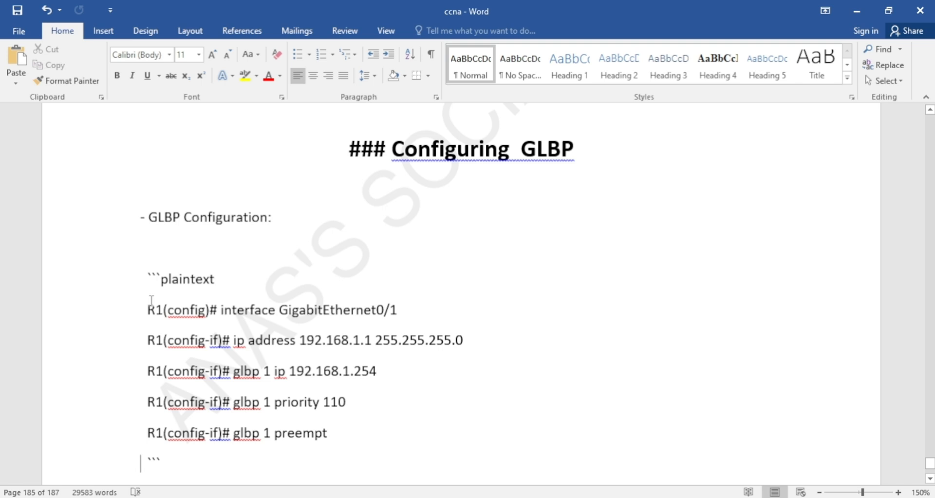
pyautogui.moveTo(148, 292); pyautogui.dragTo(341, 441)
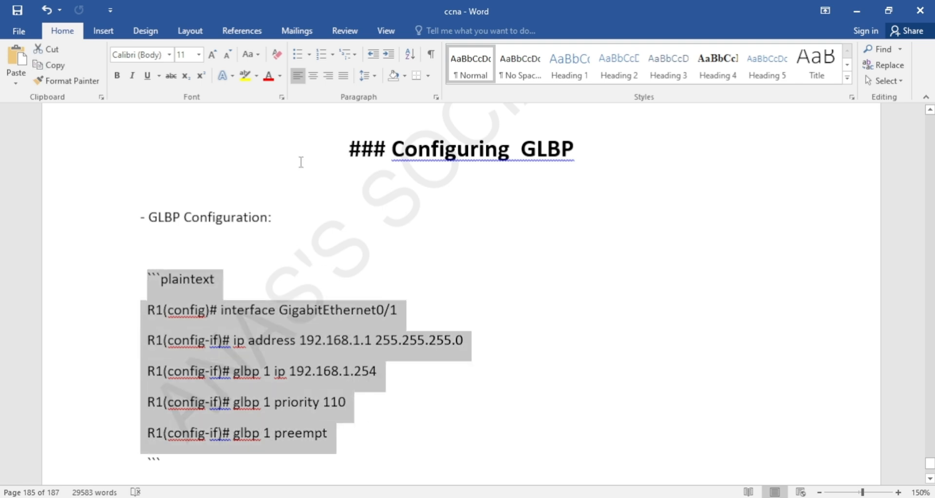
pyautogui.click(245, 75)
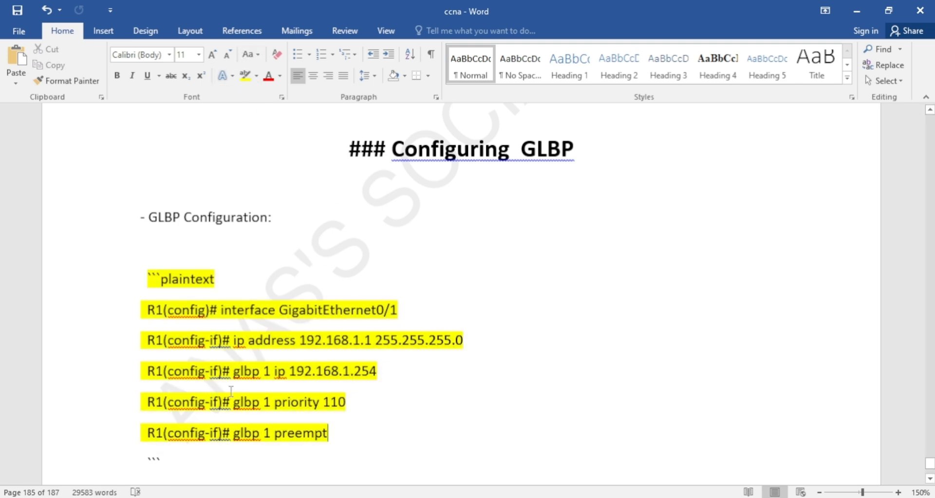
# - Mark the glbp 1 ip line in the notes, return to Packet Tracer and try to set GLBP group 1's virtual IP to 192.168.0.1
pyautogui.moveTo(149, 371); pyautogui.dragTo(431, 372)
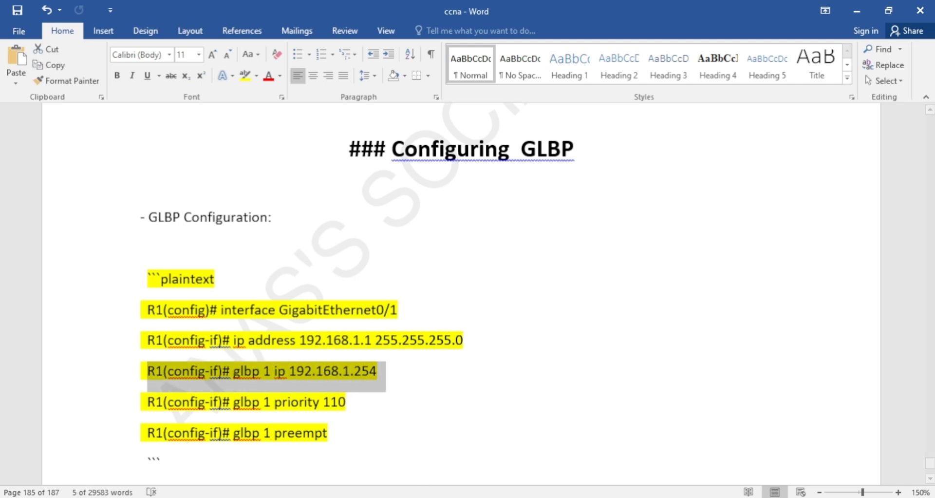
pyautogui.click(422, 467)
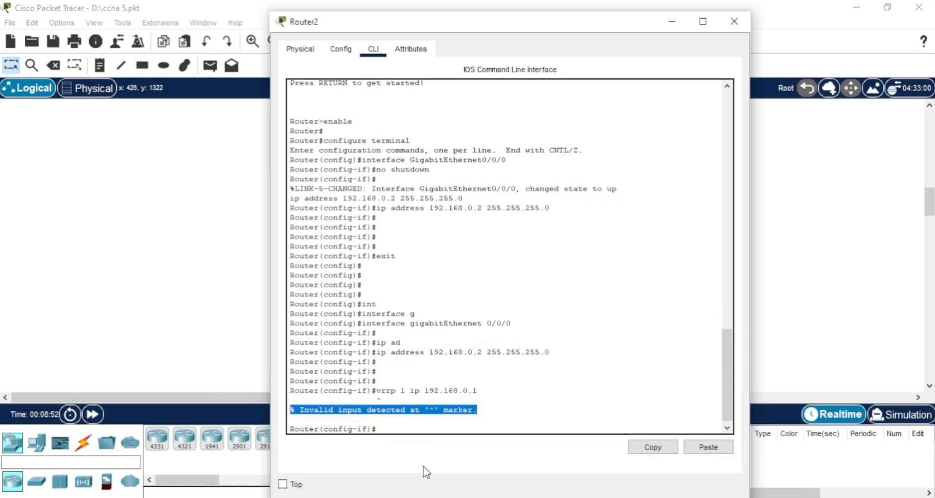
pyautogui.click(453, 423)
pyautogui.press('Return')
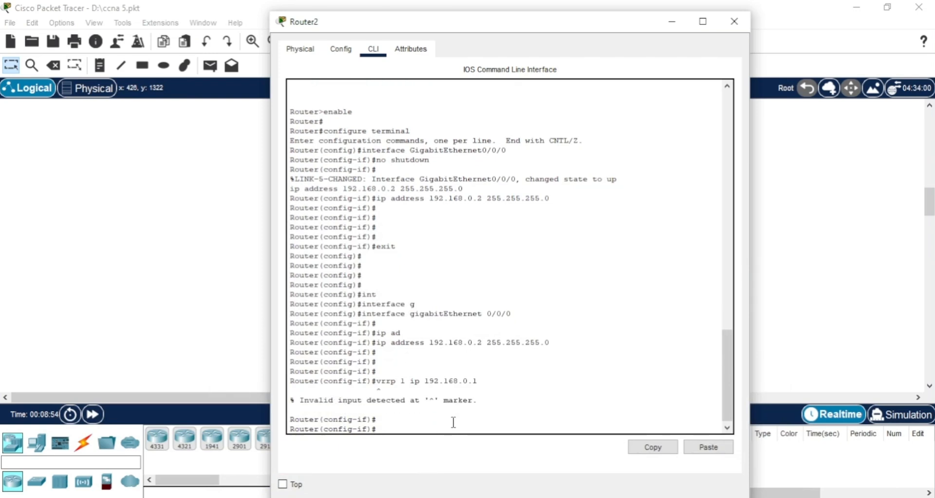
pyautogui.write('glbp 1 ip 192.168.0.1')
pyautogui.press('Return')
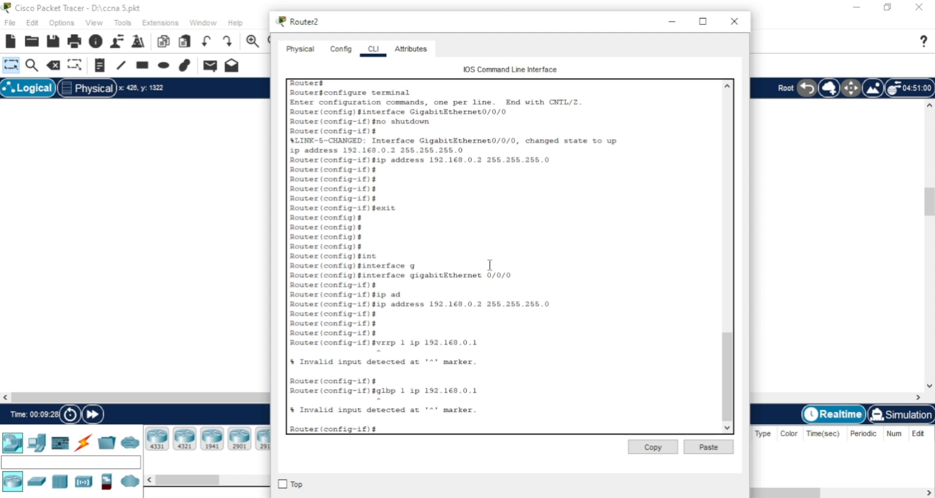
# - Configure HSRP standby group 1 on the interface with the virtual IP 192.168.0.1
pyautogui.write('sta')
pyautogui.press('Tab')
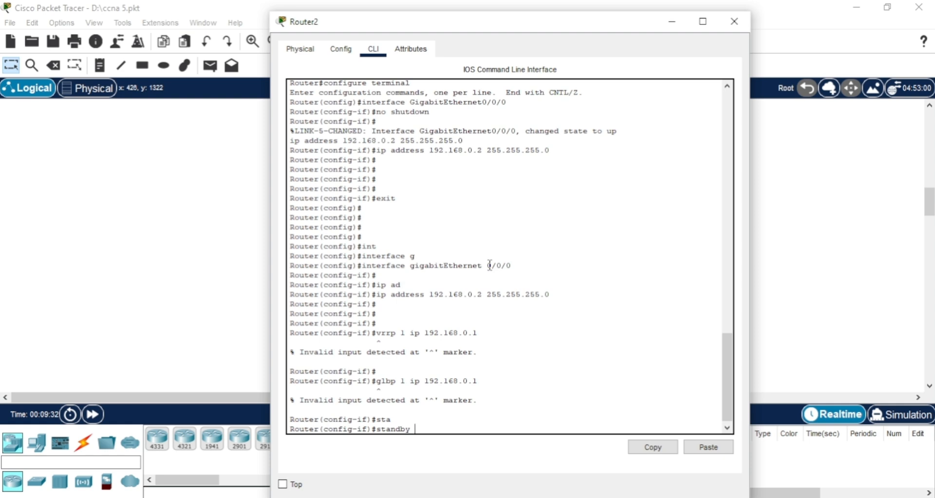
pyautogui.write('1 ip 192.168.0.1')
pyautogui.press('Return')
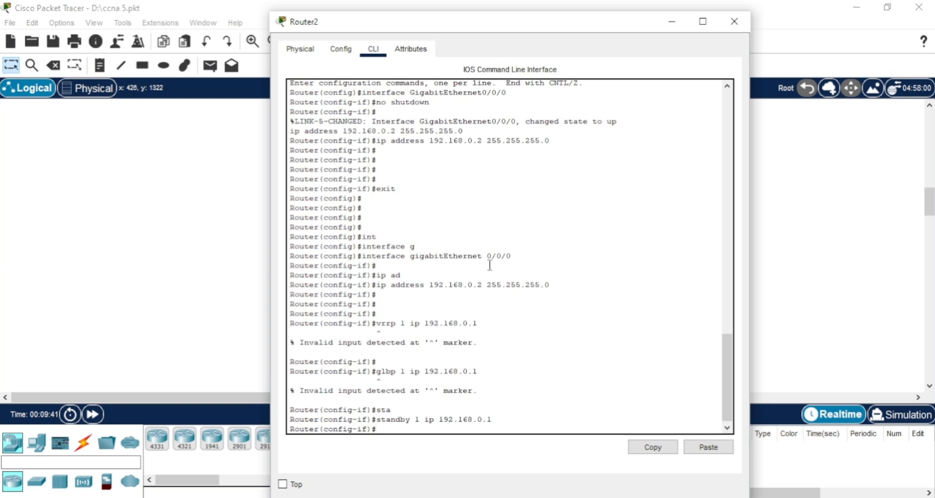
pyautogui.press('Return')
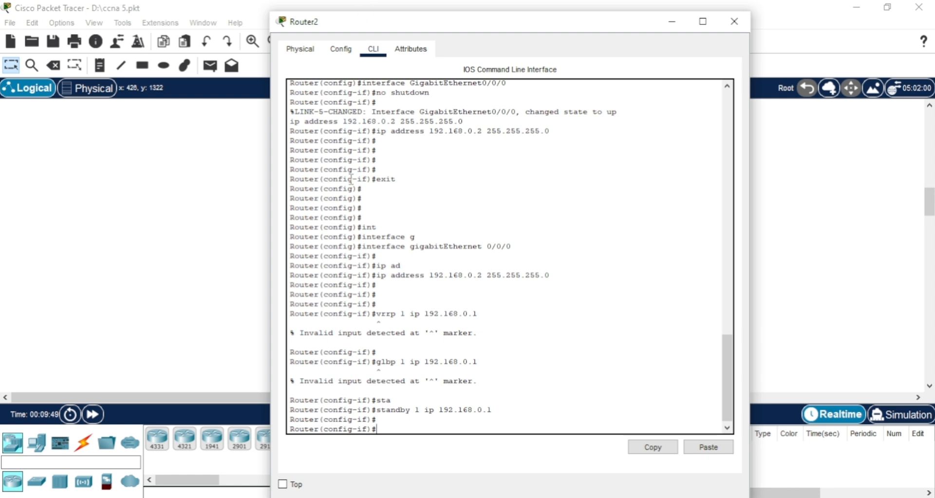
# - Review the VRRP and GLBP attempts in the router's output by selecting them, and return to a clean prompt
pyautogui.moveTo(377, 314)
pyautogui.mouseDown()
pyautogui.moveTo(483, 324)
pyautogui.moveTo(498, 369)
pyautogui.moveTo(493, 384)
pyautogui.mouseUp()
pyautogui.moveTo(373, 314); pyautogui.dragTo(500, 378)
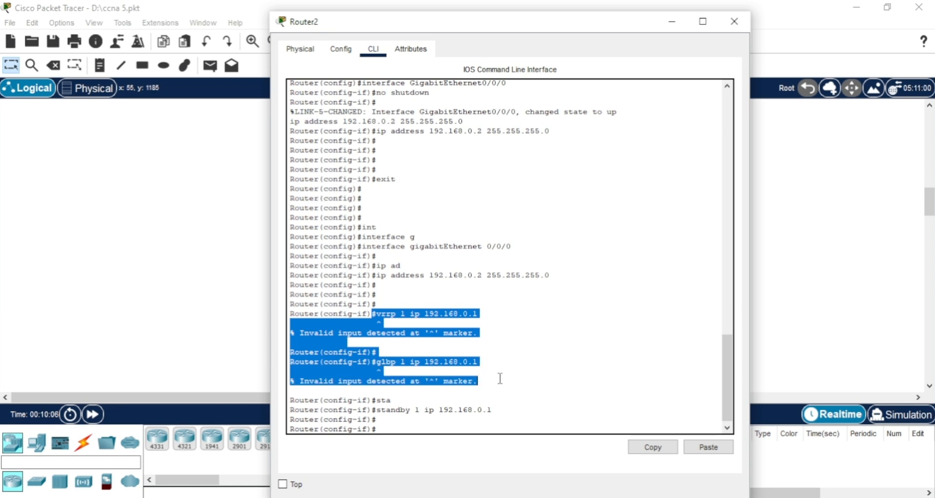
pyautogui.click(500, 378)
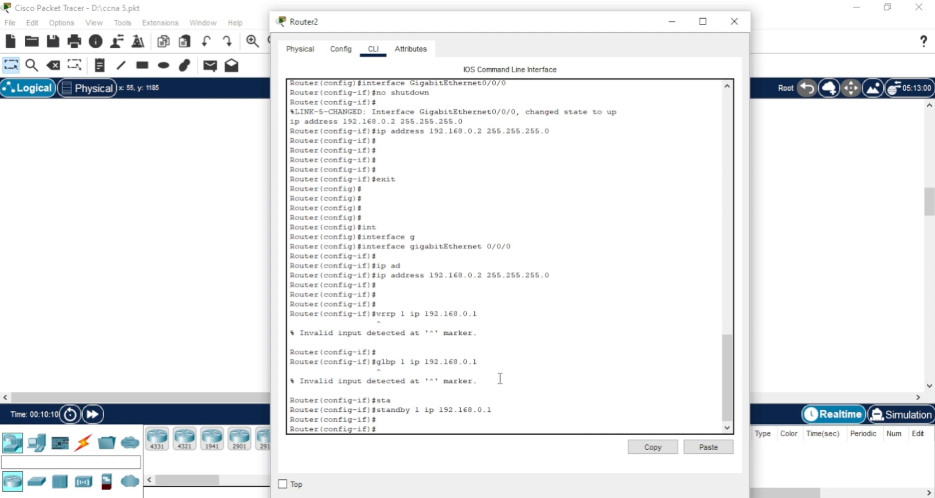
pyautogui.press('Return')
pyautogui.press('Return')
pyautogui.press('Return')
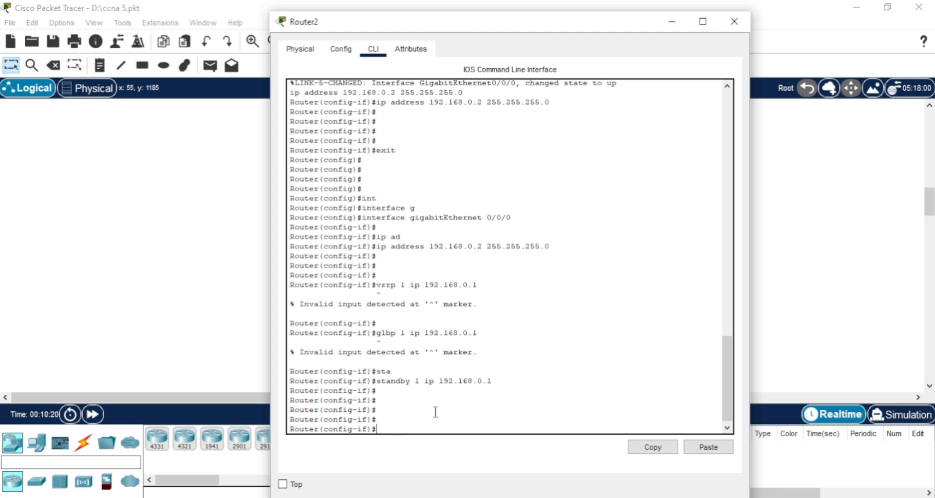
# - List all available interface configuration commands and examine the list for redundancy protocols, marking the standby entry
pyautogui.write('?')
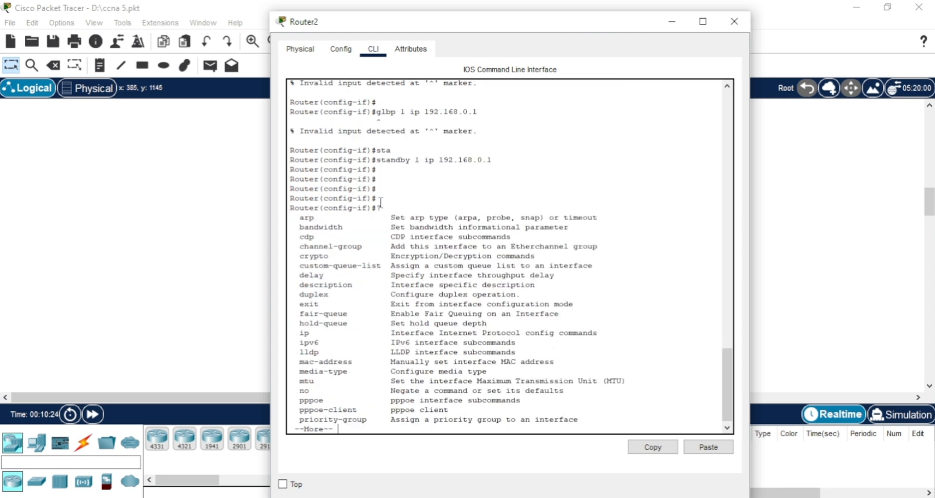
pyautogui.moveTo(382, 208); pyautogui.dragTo(377, 207)
pyautogui.click(342, 415)
pyautogui.press('Return')
pyautogui.press('Return')
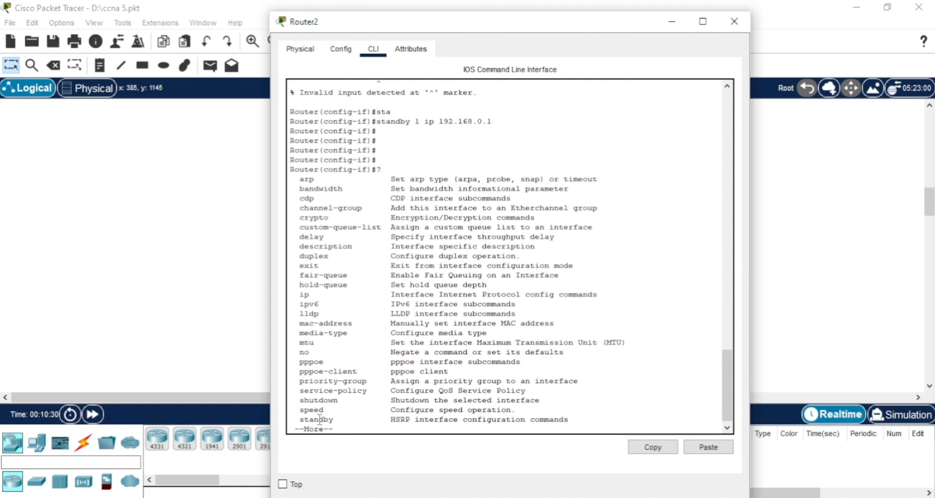
pyautogui.press('Return')
pyautogui.press('Return')
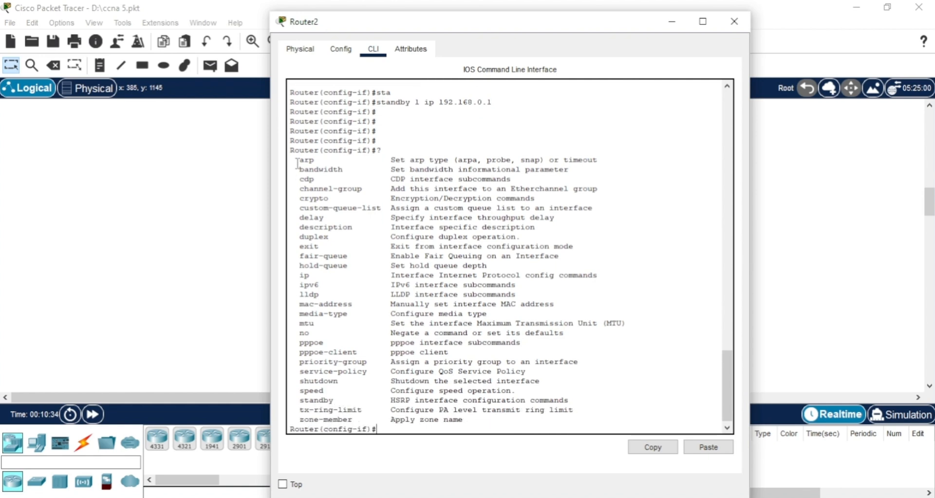
pyautogui.moveTo(294, 160); pyautogui.dragTo(713, 420)
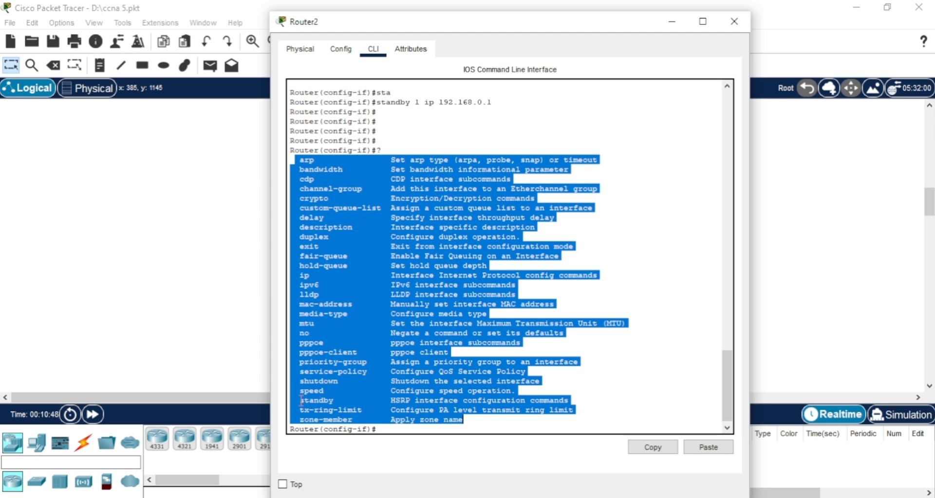
pyautogui.click(324, 400)
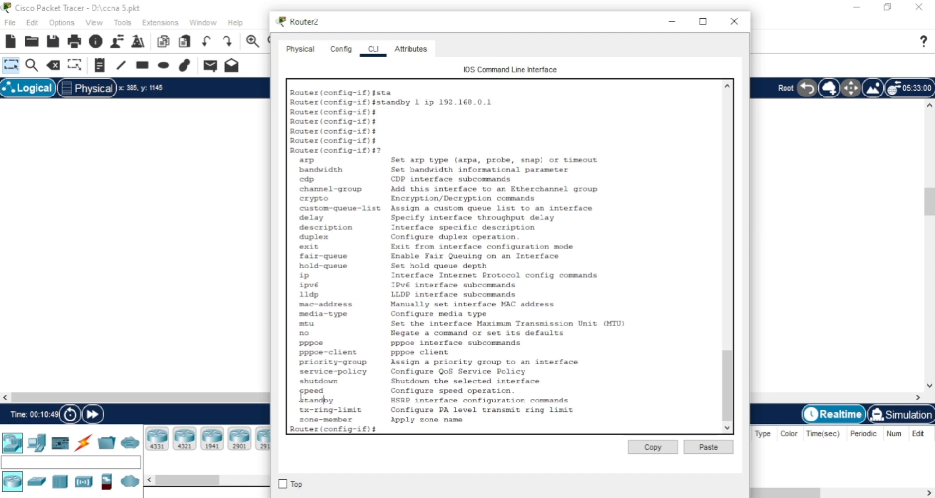
pyautogui.moveTo(300, 397); pyautogui.dragTo(598, 405)
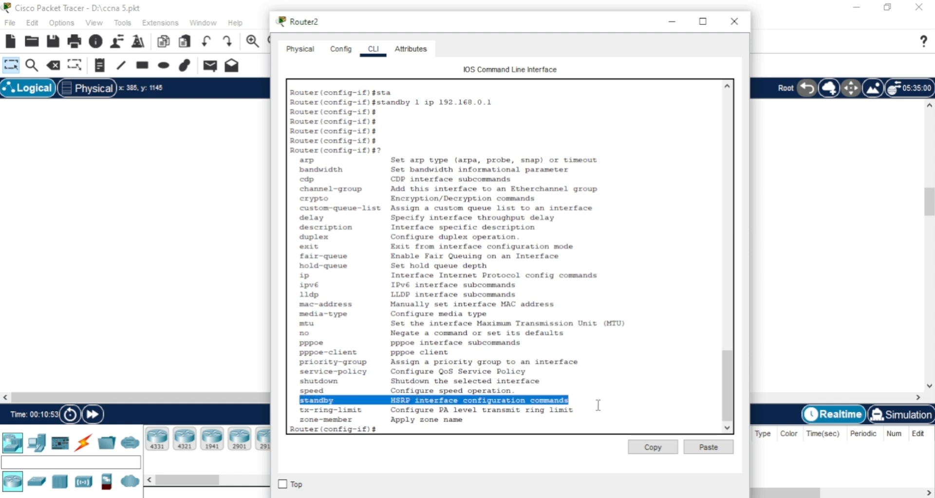
pyautogui.click(598, 405)
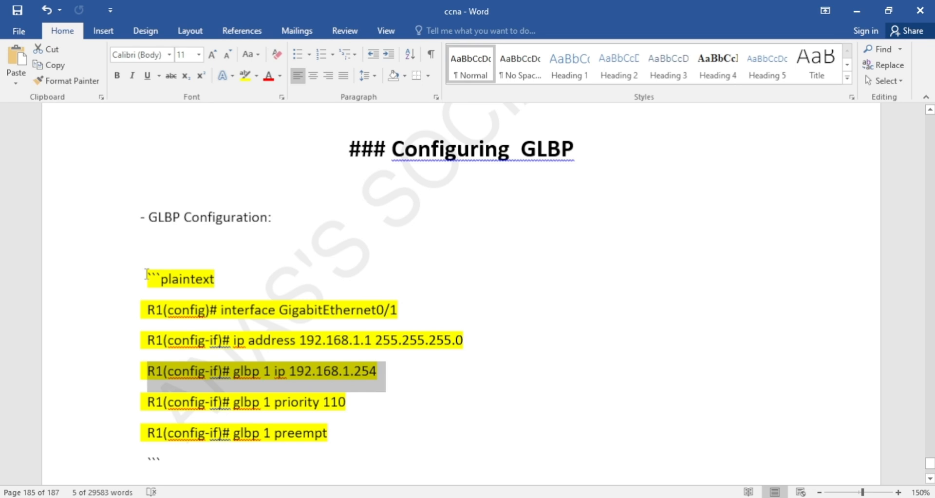
# - Review the GLBP and VRRP configuration listings in the notes, marking each command block in turn
pyautogui.moveTo(146, 277); pyautogui.dragTo(341, 441)
pyautogui.click(343, 447)
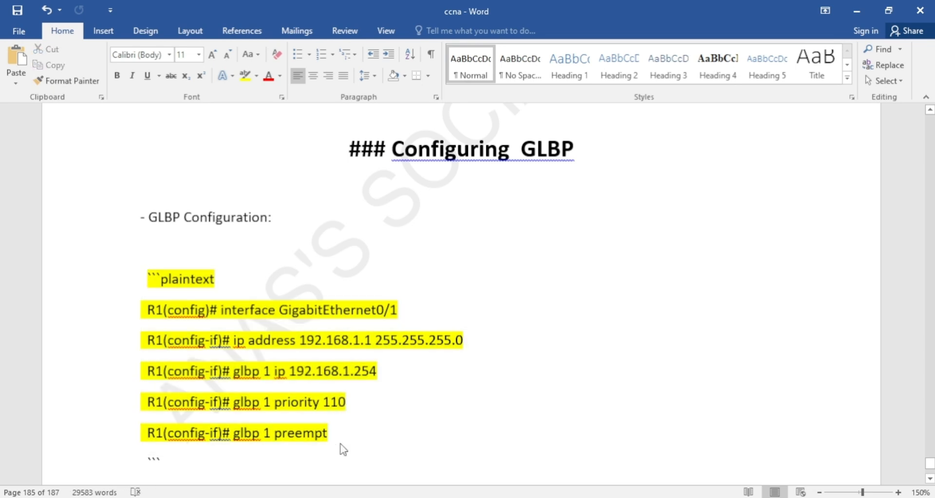
pyautogui.scroll(5, 341, 443)
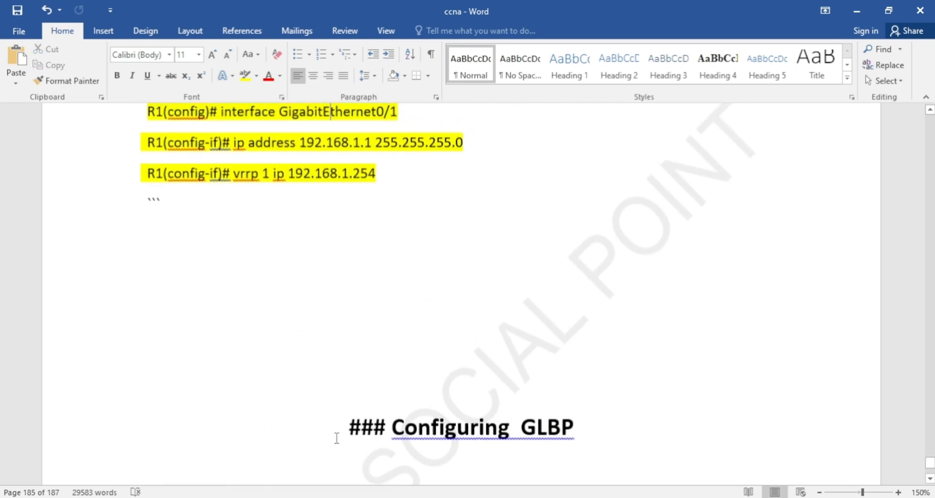
pyautogui.press('Up')
pyautogui.press('Up')
pyautogui.press('Up')
pyautogui.press('Up')
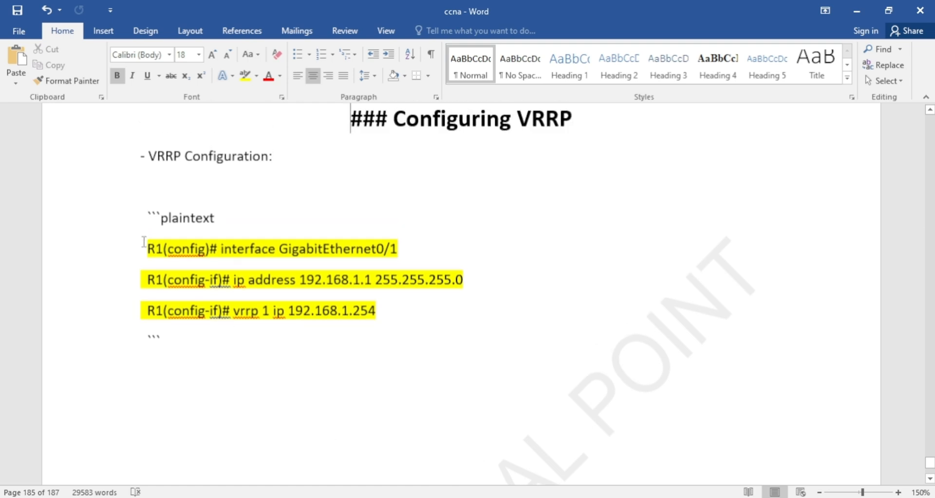
pyautogui.moveTo(144, 241); pyautogui.dragTo(431, 337)
pyautogui.click(423, 340)
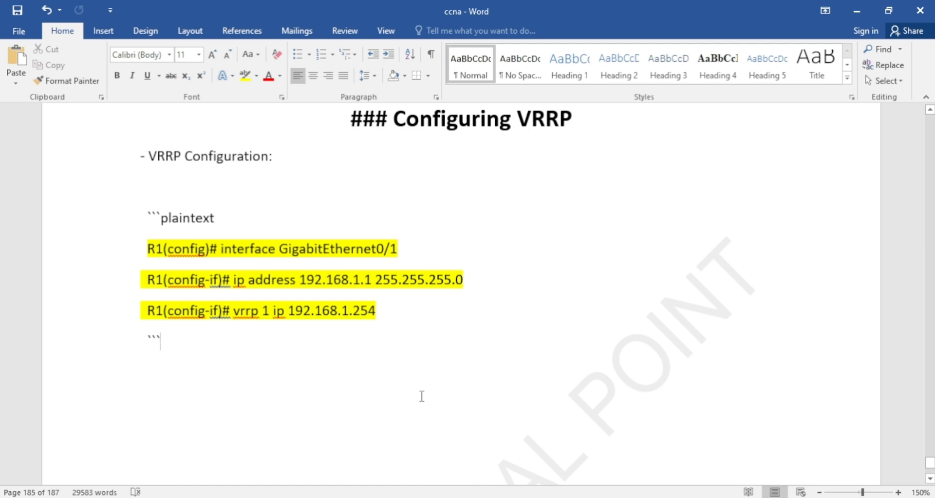
# - Find the paragraphs on Cisco Packet Tracer's limitations on page 186 of the notes
pyautogui.press('Return')
pyautogui.press('Return')
pyautogui.press('Return')
pyautogui.press('Down')
pyautogui.press('Down')
pyautogui.press('Down')
pyautogui.press('Down')
pyautogui.press('Down')
pyautogui.press('Down')
pyautogui.press('Down')
pyautogui.press('Down')
pyautogui.press('Down')
pyautogui.press('Down')
pyautogui.press('Down')
pyautogui.press('Down')
pyautogui.press('Down')
pyautogui.press('Down')
pyautogui.press('Down')
pyautogui.press('Down')
pyautogui.press('Down')
pyautogui.press('Down')
pyautogui.press('Down')
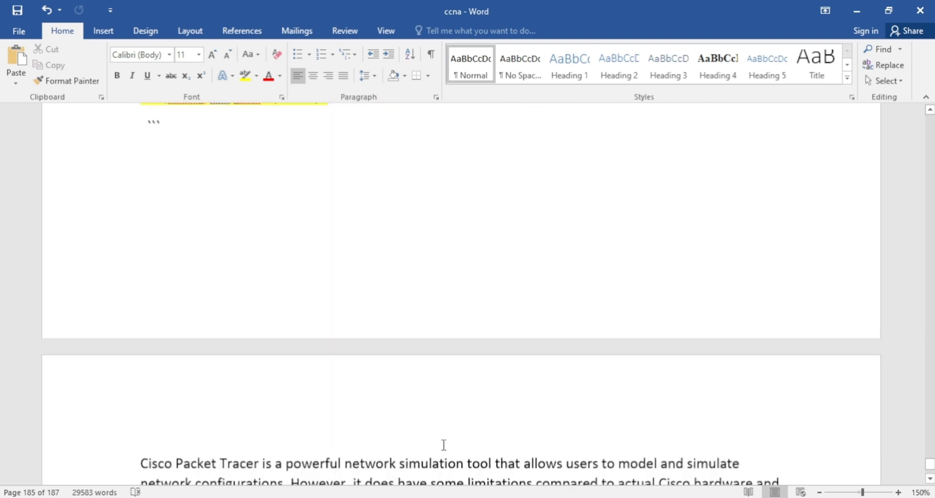
pyautogui.press('Down')
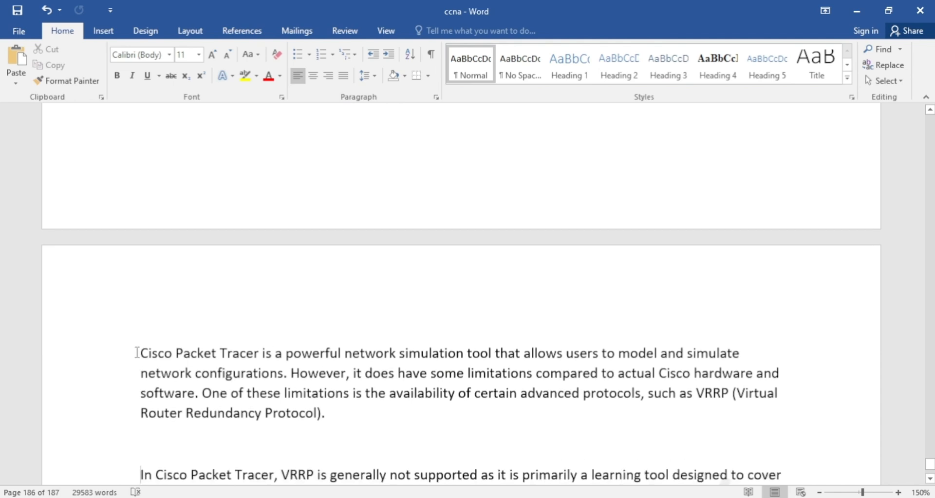
pyautogui.click(141, 352)
pyautogui.press('Down')
pyautogui.press('Down')
pyautogui.press('Down')
pyautogui.press('Down')
pyautogui.press('Down')
pyautogui.press('Down')
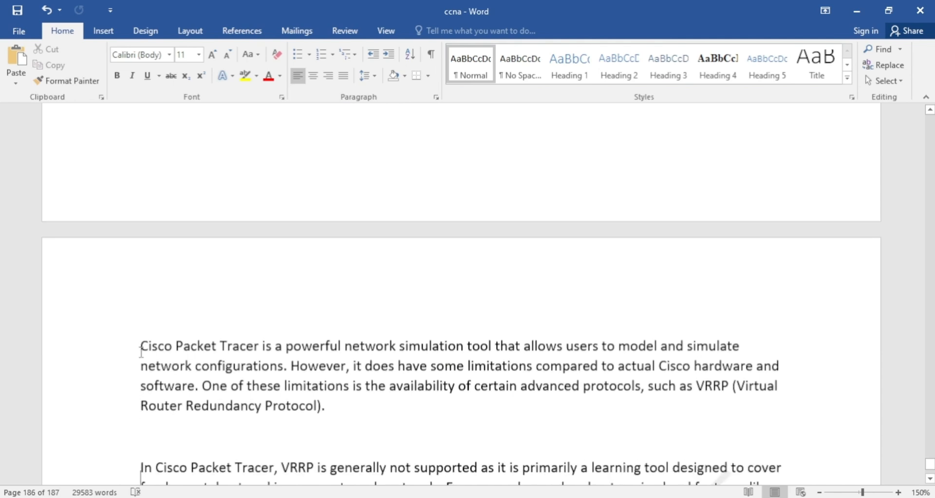
pyautogui.press('Down')
pyautogui.press('Down')
pyautogui.press('Down')
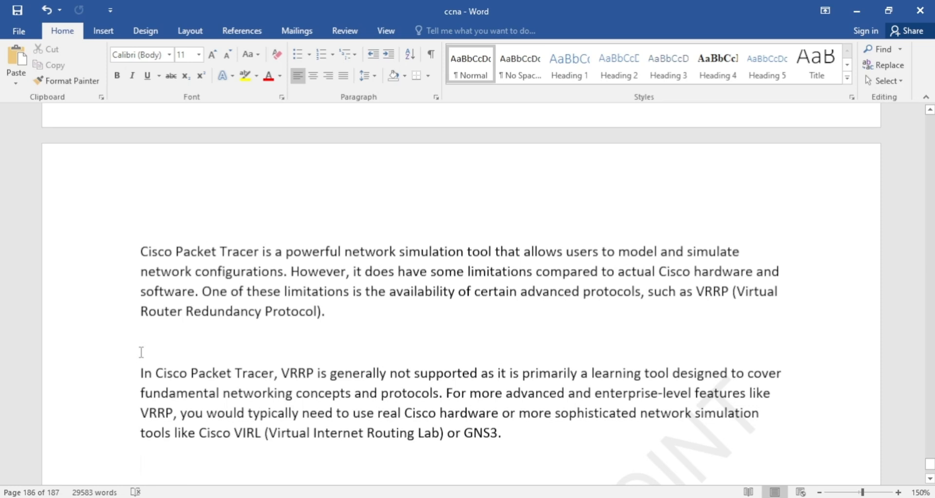
# - Read the first limitations paragraph by selecting its sentences in turn, including the phrase "such as VRRP"
pyautogui.moveTo(142, 251); pyautogui.dragTo(199, 295)
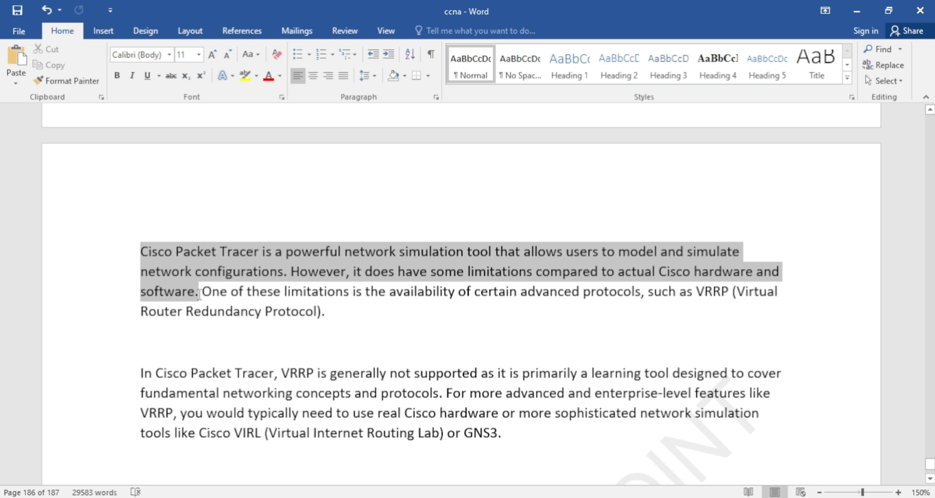
pyautogui.moveTo(200, 293); pyautogui.dragTo(205, 292)
pyautogui.click(205, 292)
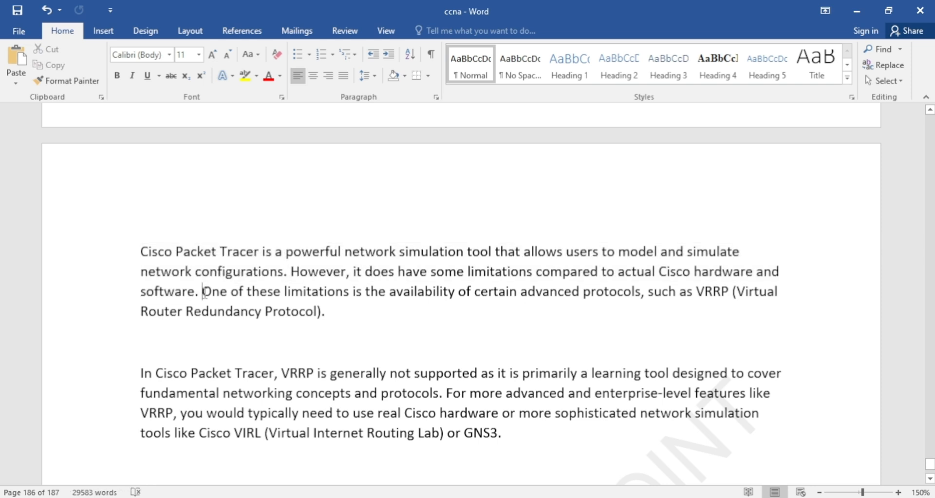
pyautogui.moveTo(205, 293); pyautogui.dragTo(647, 293)
pyautogui.click(647, 296)
pyautogui.moveTo(648, 294); pyautogui.dragTo(730, 293)
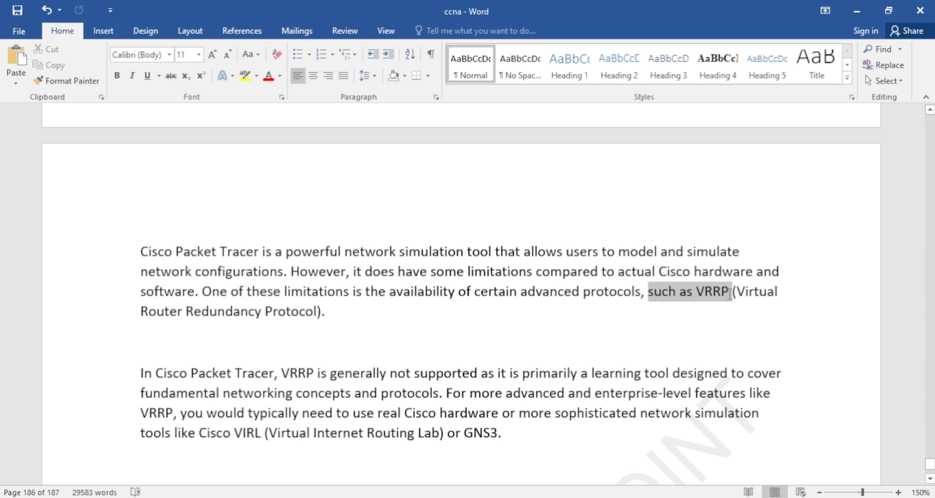
pyautogui.moveTo(729, 293); pyautogui.dragTo(729, 294)
pyautogui.click(218, 324)
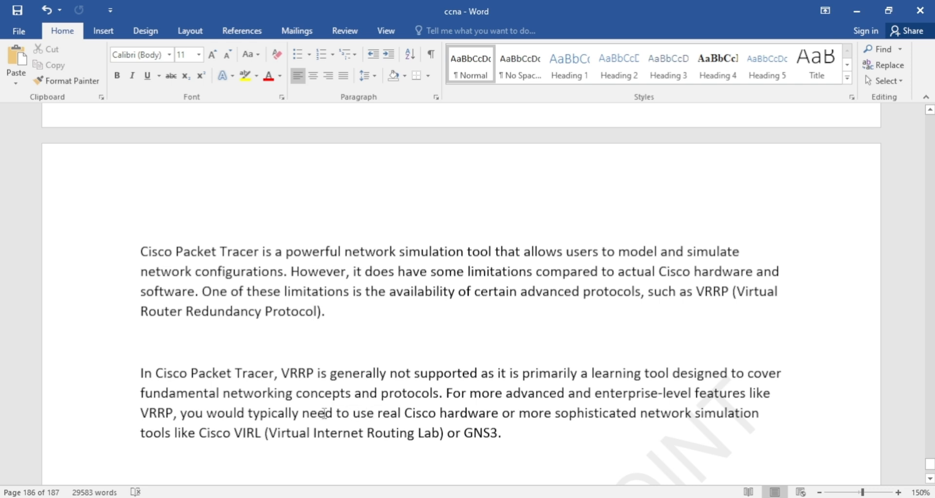
# - Highlight "real Cisco hardware" and "GNS3" in yellow in the second limitations paragraph
pyautogui.moveTo(378, 413); pyautogui.dragTo(499, 415)
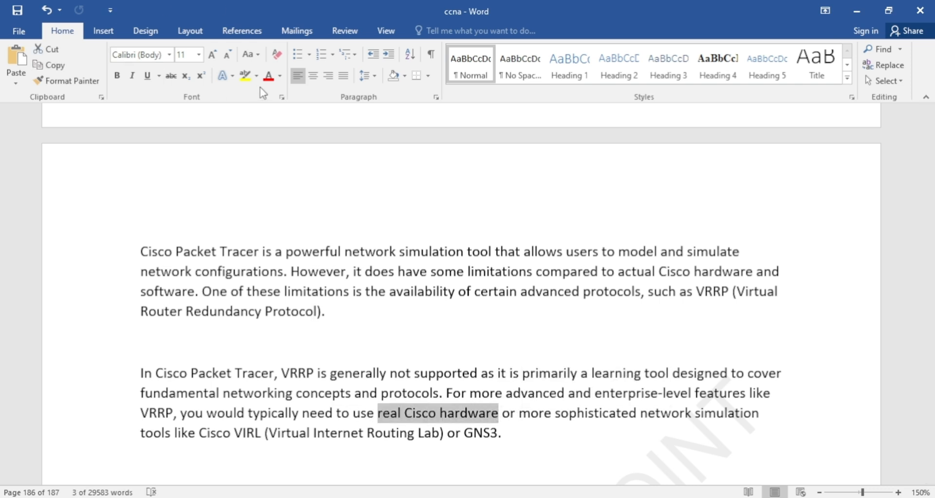
pyautogui.click(245, 76)
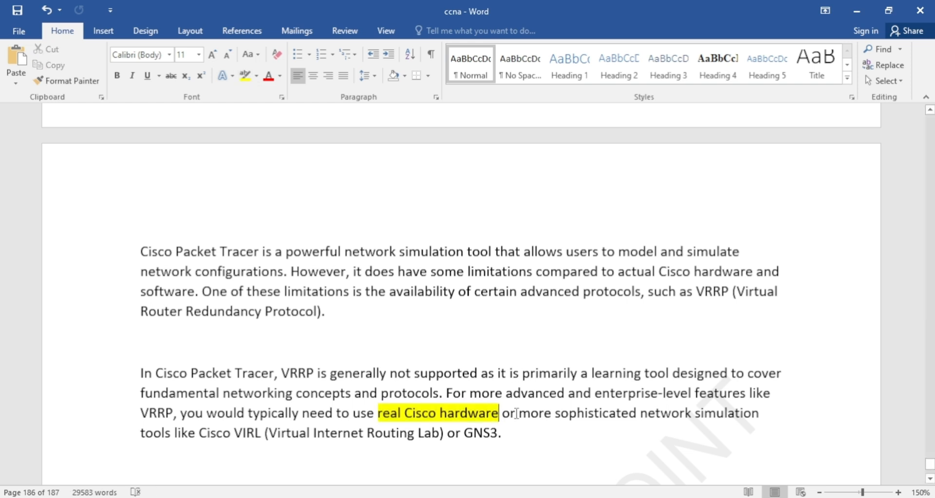
pyautogui.moveTo(520, 414); pyautogui.dragTo(437, 436)
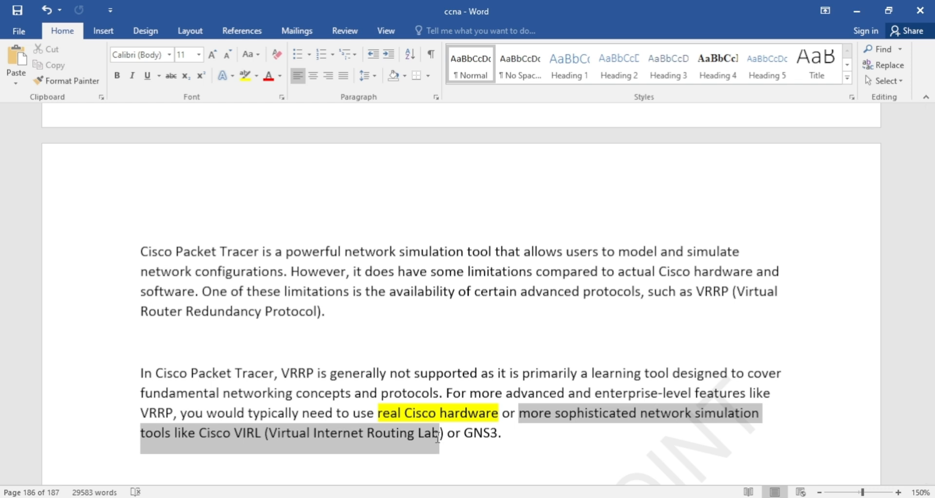
pyautogui.click(439, 434)
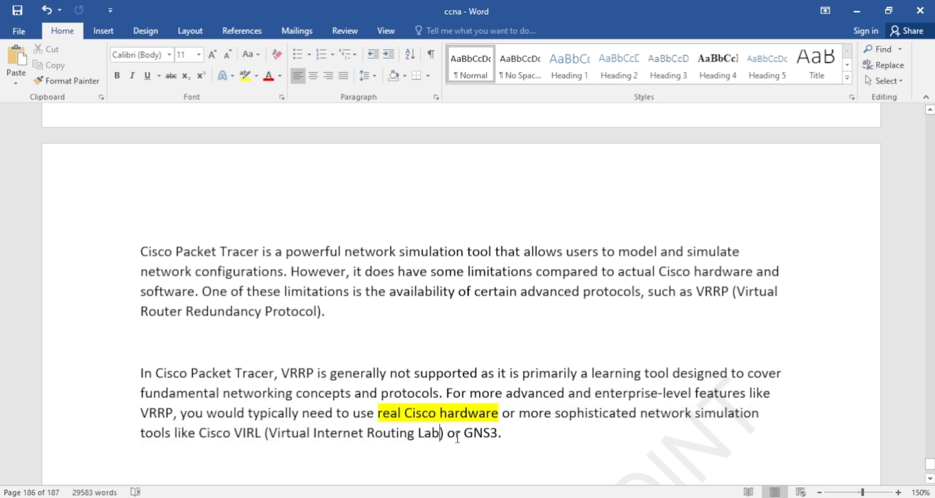
pyautogui.moveTo(464, 435); pyautogui.dragTo(498, 441)
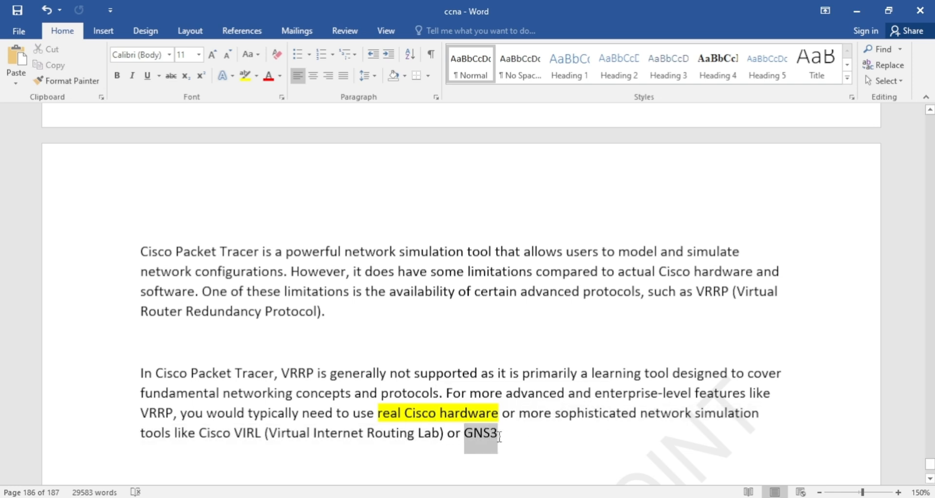
pyautogui.click(245, 76)
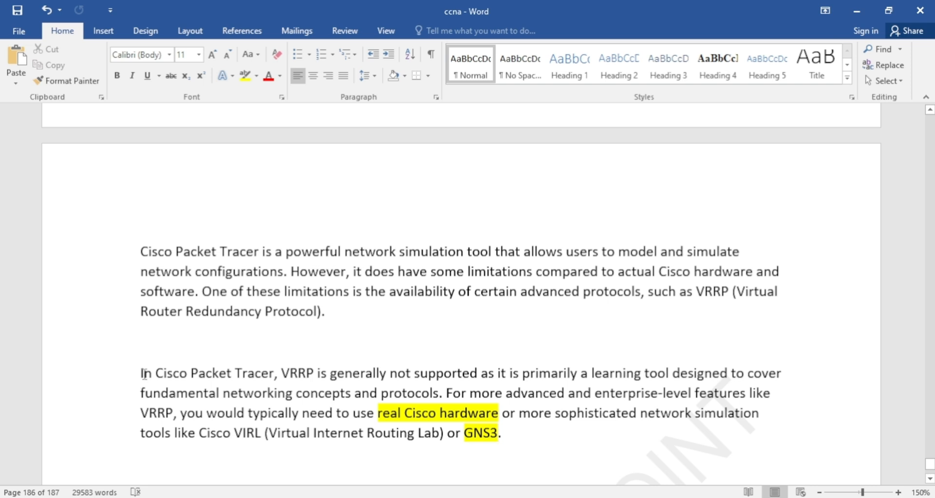
# - Highlight "In Cisco Packet Tracer, VRRP is generally not supported" and "VRRP (Virtual Router Redundancy Protocol)" in yellow
pyautogui.moveTo(141, 373); pyautogui.dragTo(480, 373)
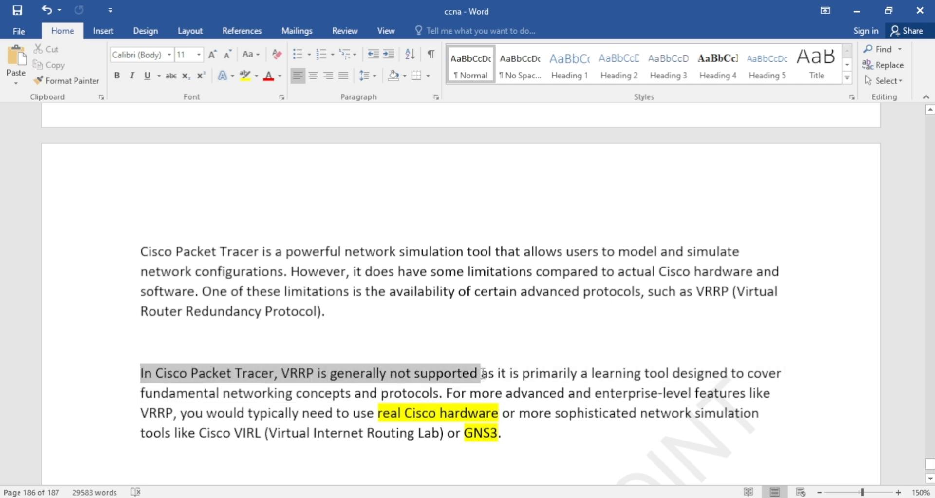
pyautogui.click(245, 75)
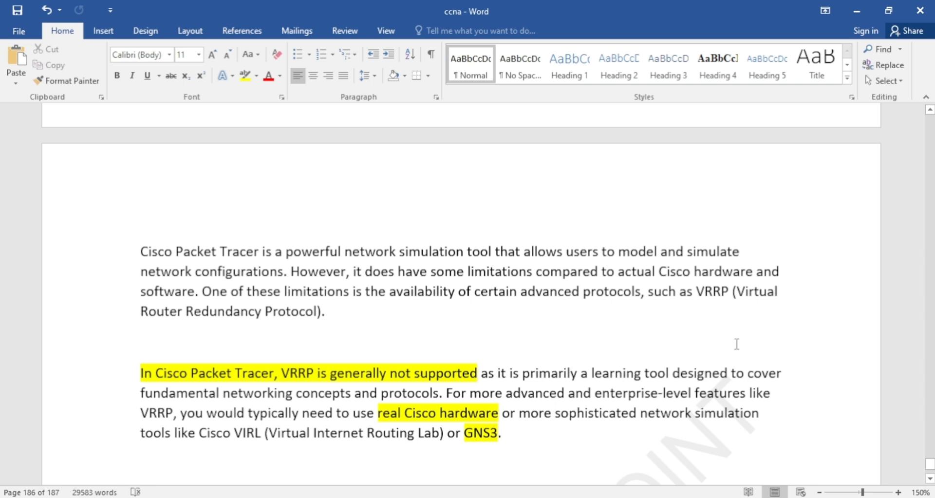
pyautogui.moveTo(698, 289); pyautogui.dragTo(312, 323)
pyautogui.moveTo(319, 322); pyautogui.dragTo(323, 323)
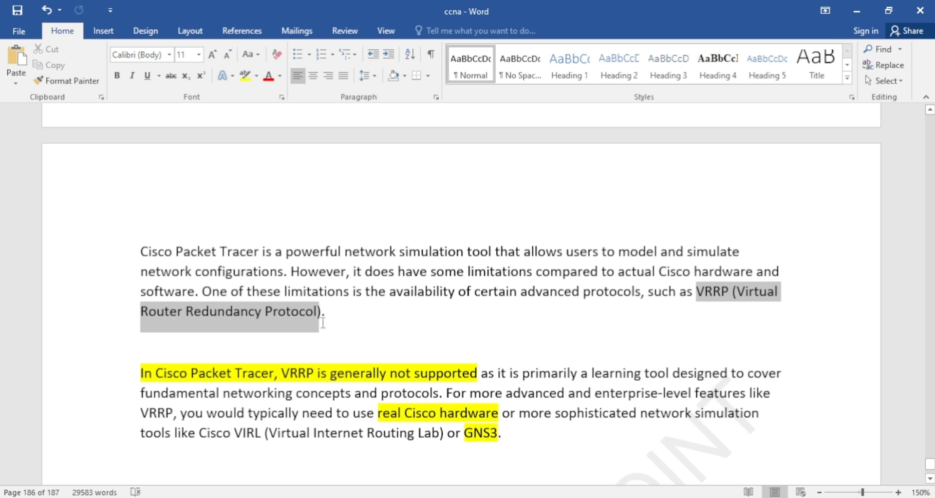
pyautogui.click(244, 76)
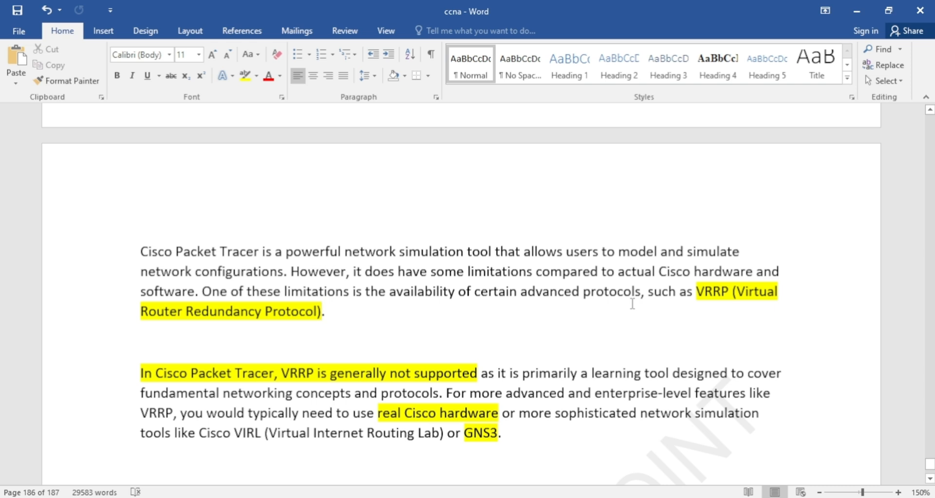
pyautogui.click(409, 334)
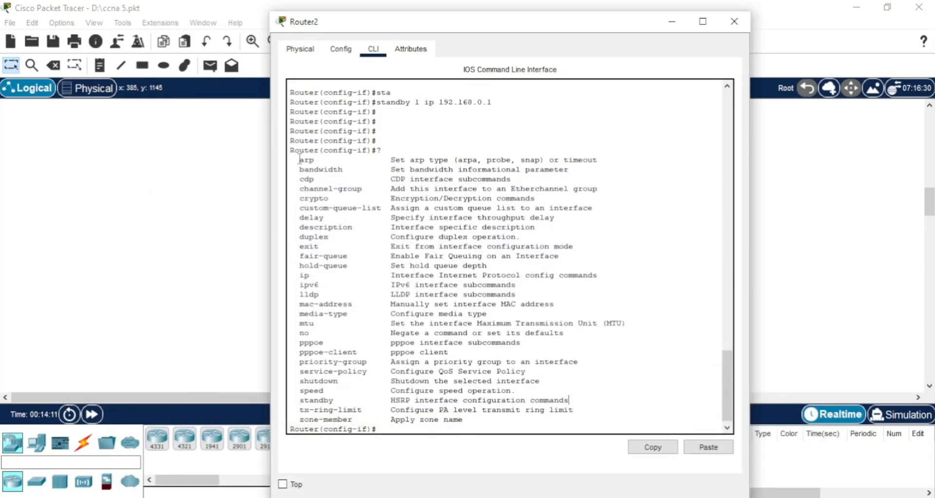
# - Examine the router's full list of interface configuration commands for VRRP and GLBP by selecting the list from arp to zone-member
pyautogui.moveTo(299, 159); pyautogui.dragTo(595, 235)
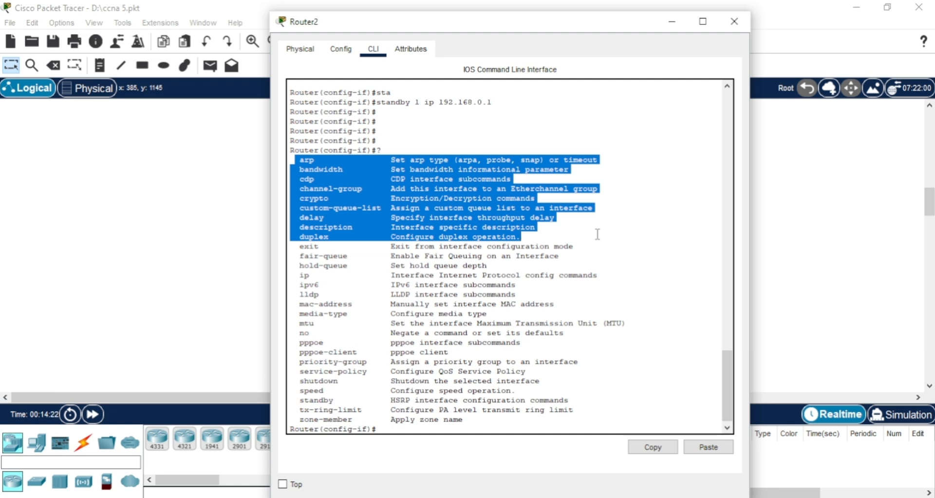
pyautogui.moveTo(598, 234); pyautogui.dragTo(645, 417)
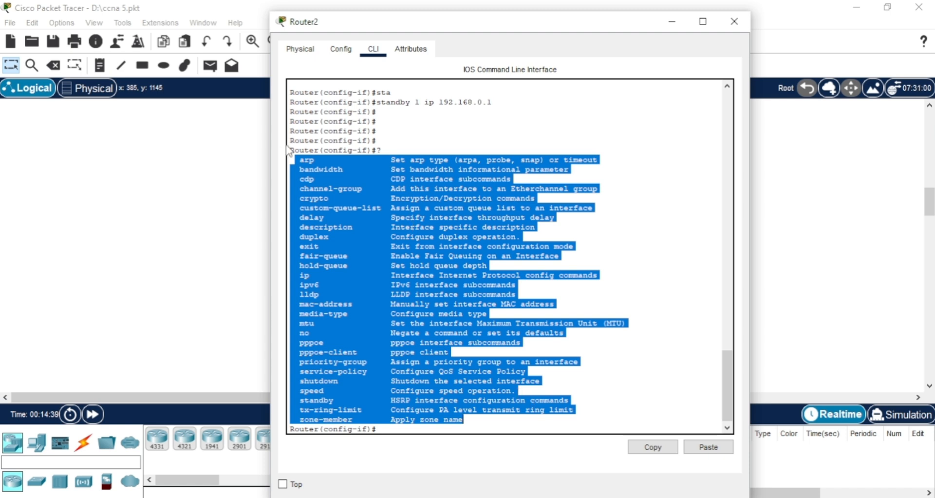
pyautogui.click(292, 159)
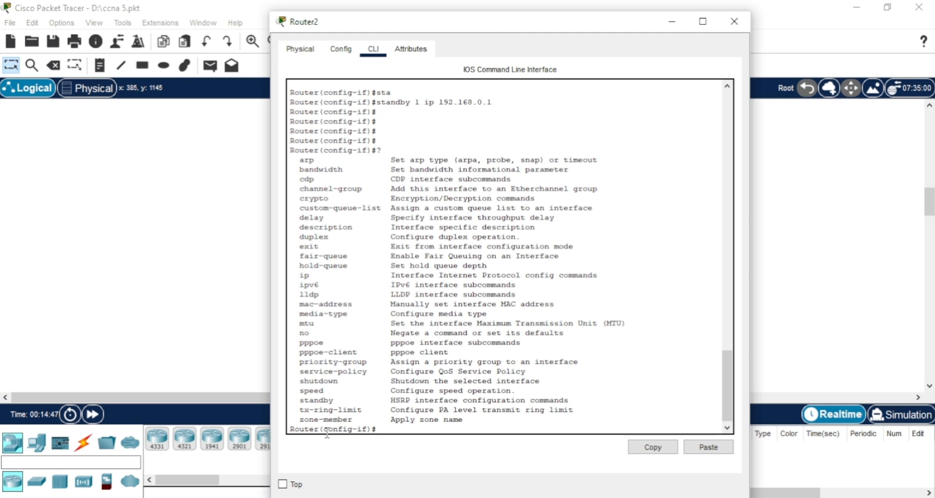
pyautogui.moveTo(299, 150); pyautogui.dragTo(617, 415)
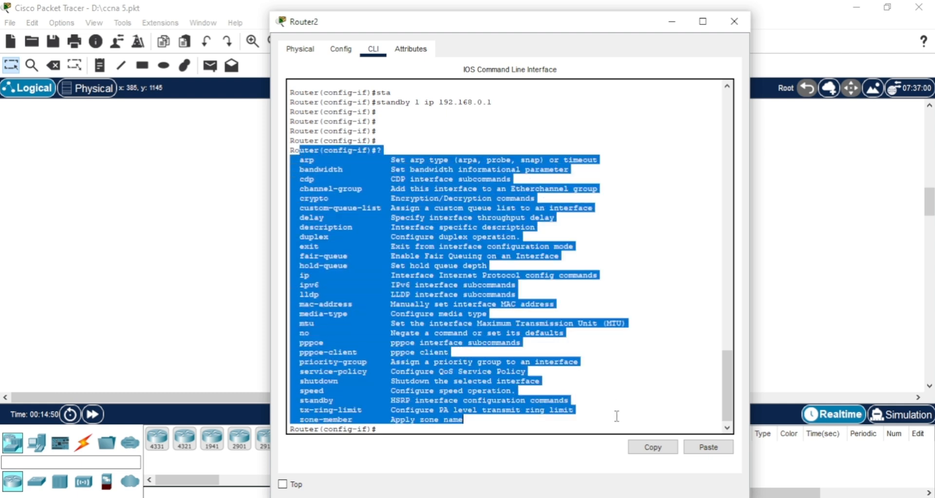
pyautogui.click(479, 388)
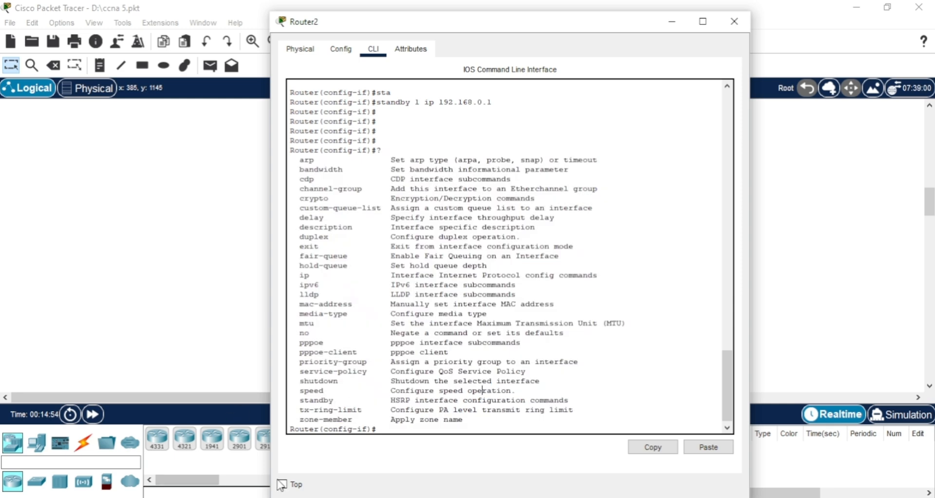
# - Switch to the 200_301_CCNA_v1.0_2.pdf exam topics, mark topic 3.5 on first hop redundancy protocols, and return to the ccna Word notes
pyautogui.click(305, 497)
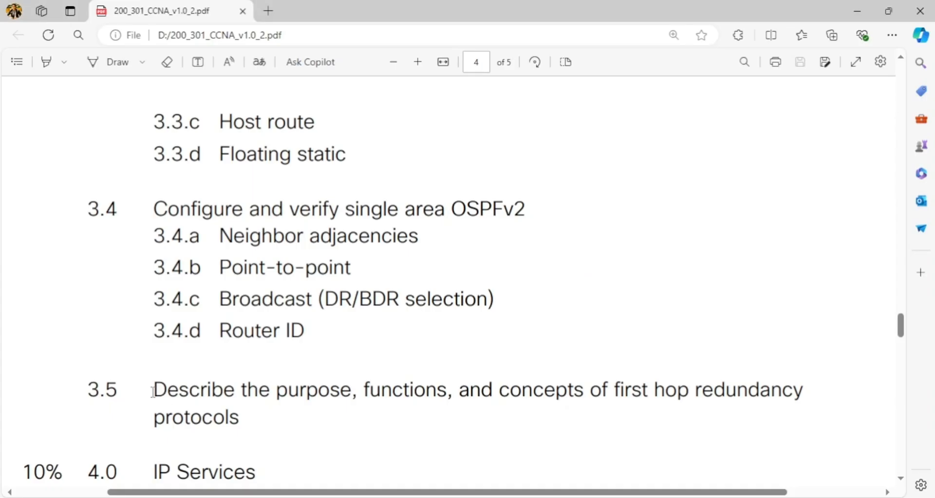
pyautogui.moveTo(155, 394); pyautogui.dragTo(241, 425)
pyautogui.click(247, 423)
pyautogui.click(448, 497)
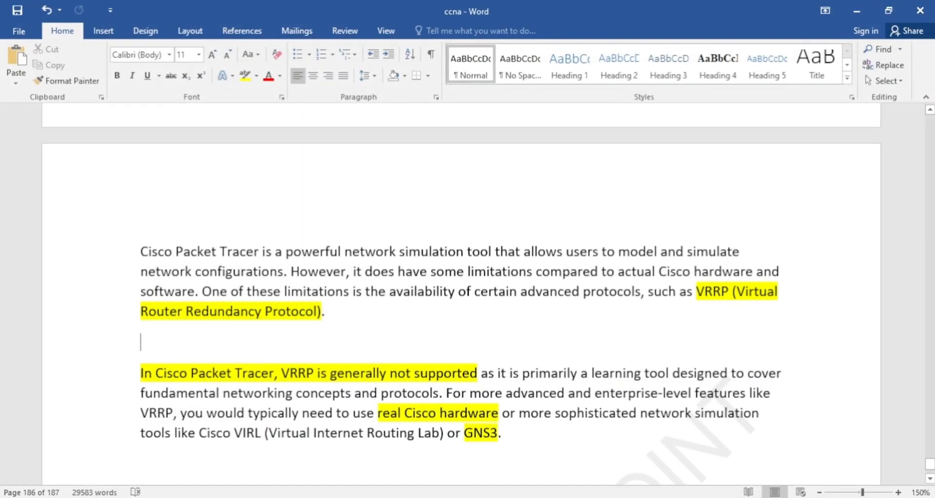